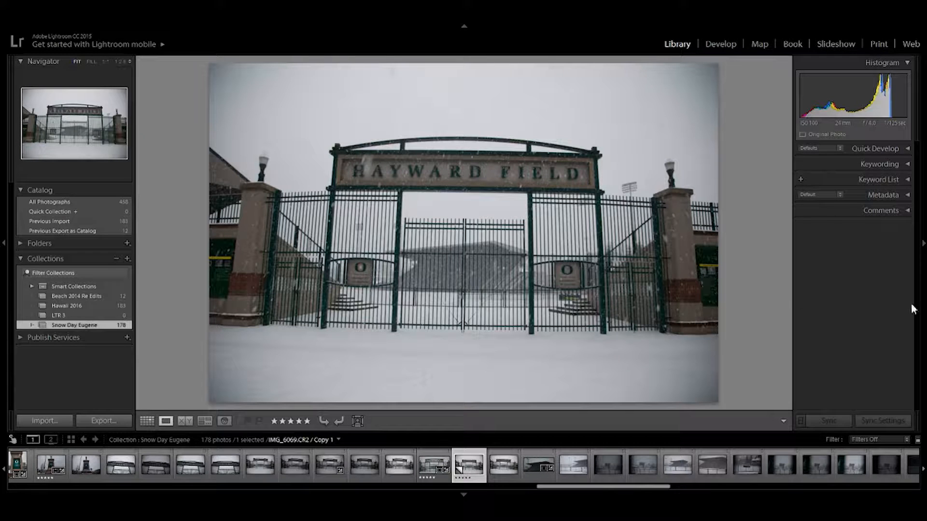
- Compare the finished Hayward Field edit with its unedited virtual copy, and open the unedited copy of IMG_6069.CR2 for developing
{"action": "left_click", "coordinate": [427, 466]}
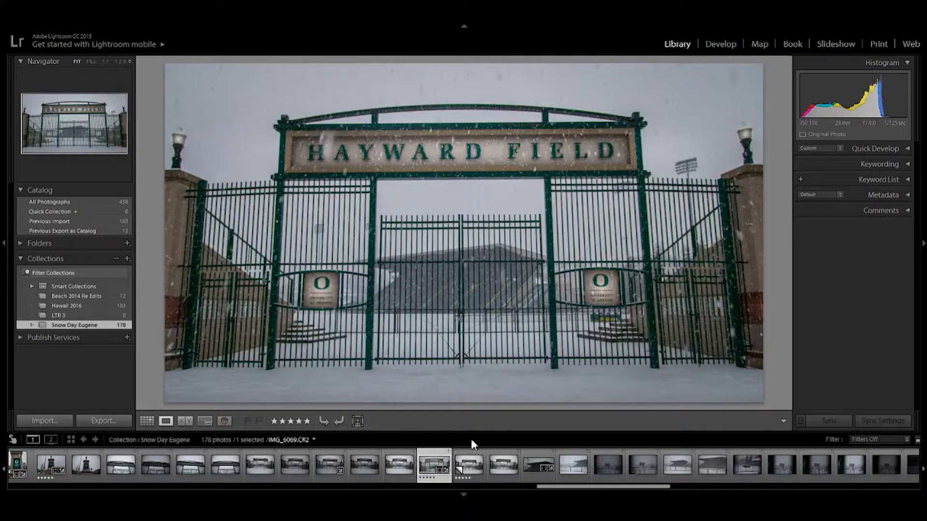
{"action": "left_click", "coordinate": [471, 467]}
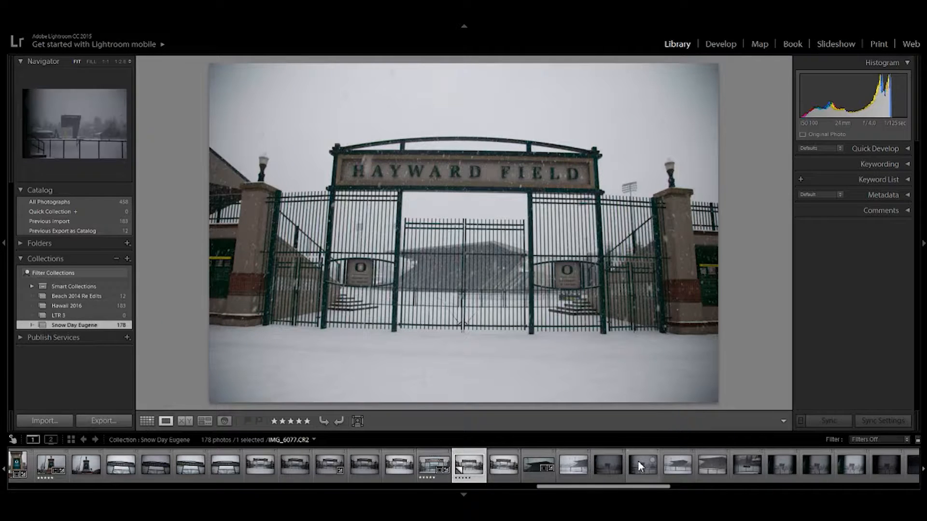
{"action": "left_click", "coordinate": [724, 44]}
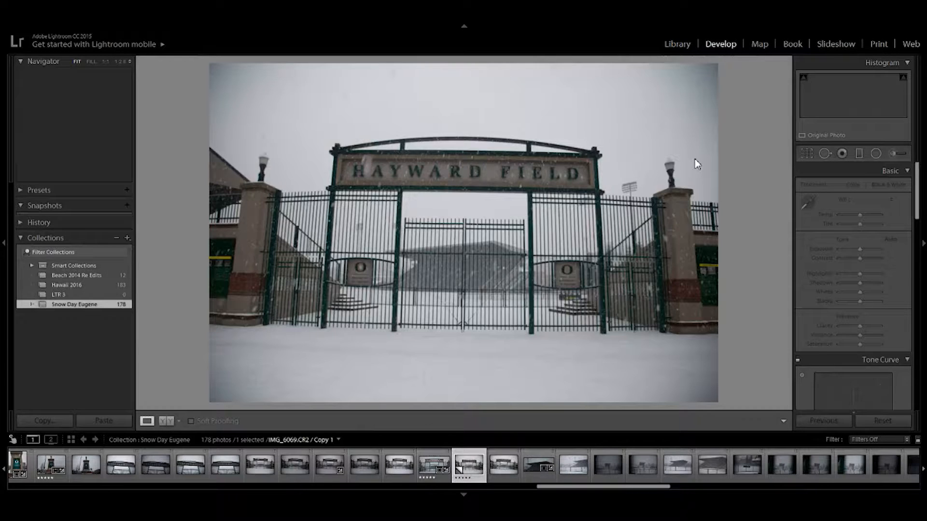
- Enable the lens profile corrections and chromatic aberration removal, undoing and reapplying them to compare the effect
{"action": "left_click_drag", "start_coordinate": [918, 175], "coordinate": [924, 330]}
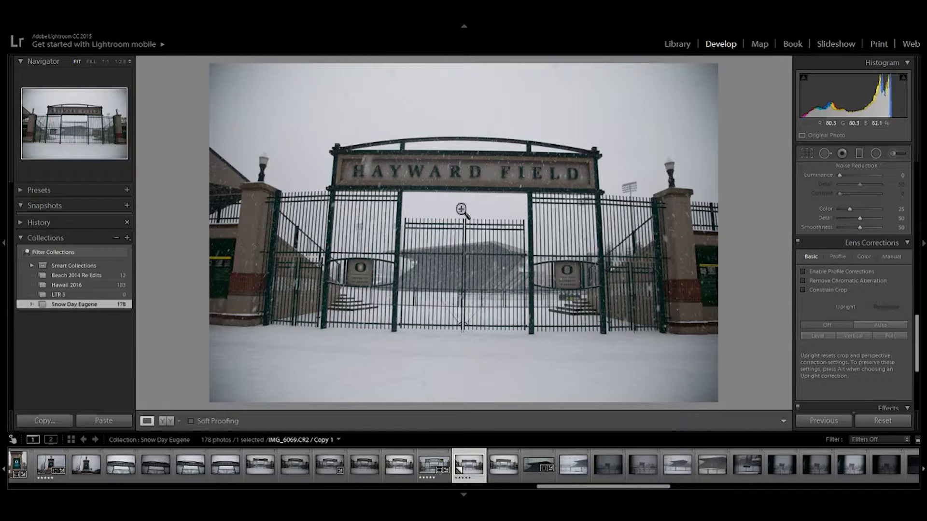
{"action": "left_click", "coordinate": [803, 272]}
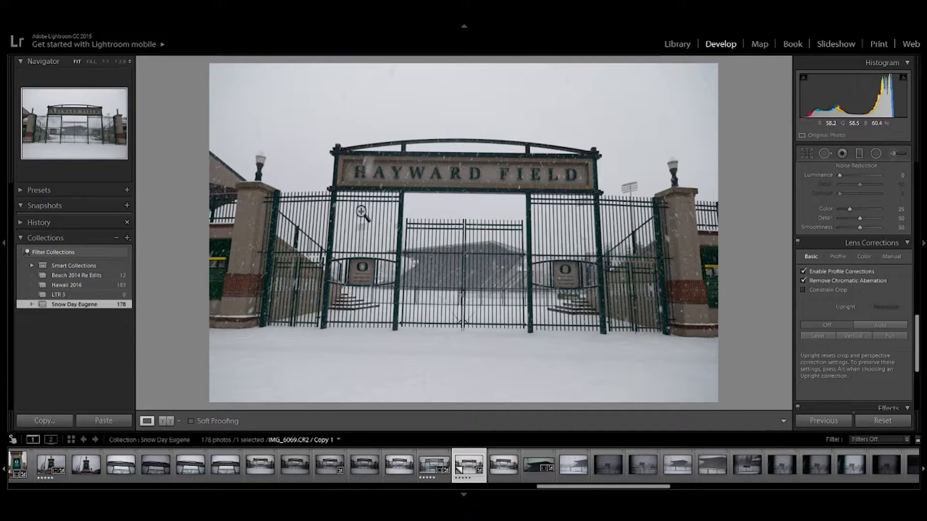
{"action": "key", "text": "ctrl+z"}
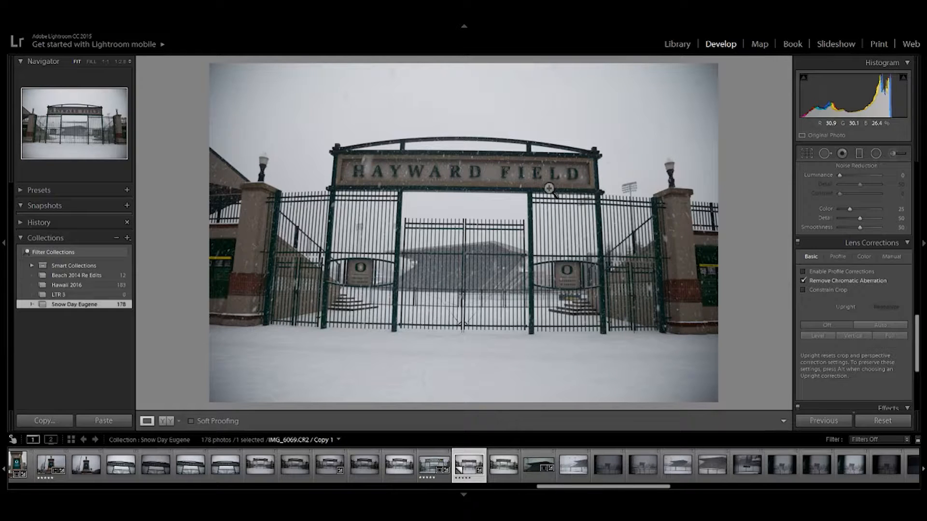
{"action": "key", "text": "ctrl+z"}
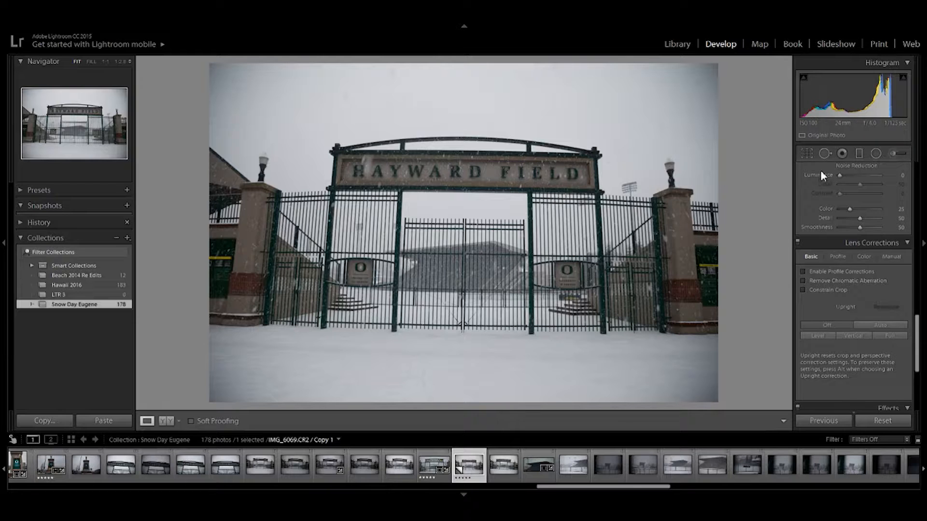
{"action": "left_click", "coordinate": [803, 280]}
{"action": "left_click", "coordinate": [803, 271]}
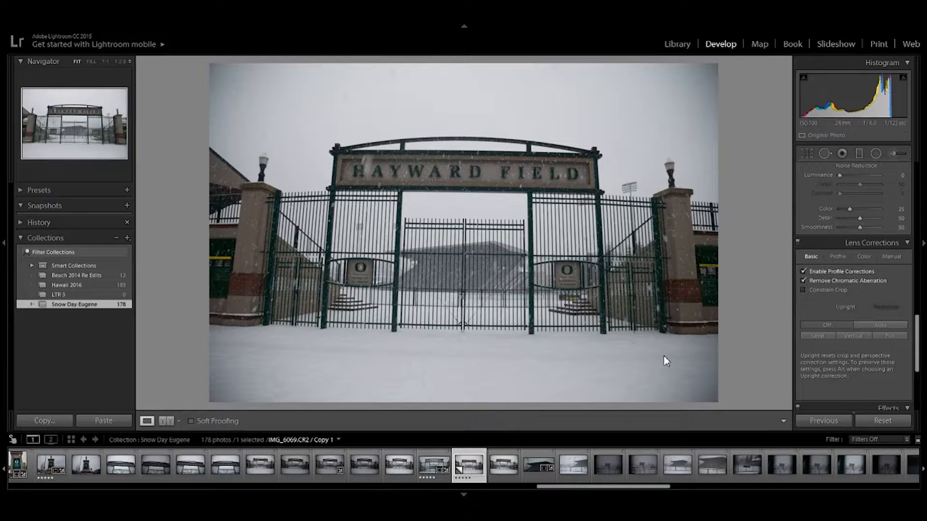
- Straighten the photo along the base of the gate, rotating it by −1.08 degrees
{"action": "left_click", "coordinate": [806, 153]}
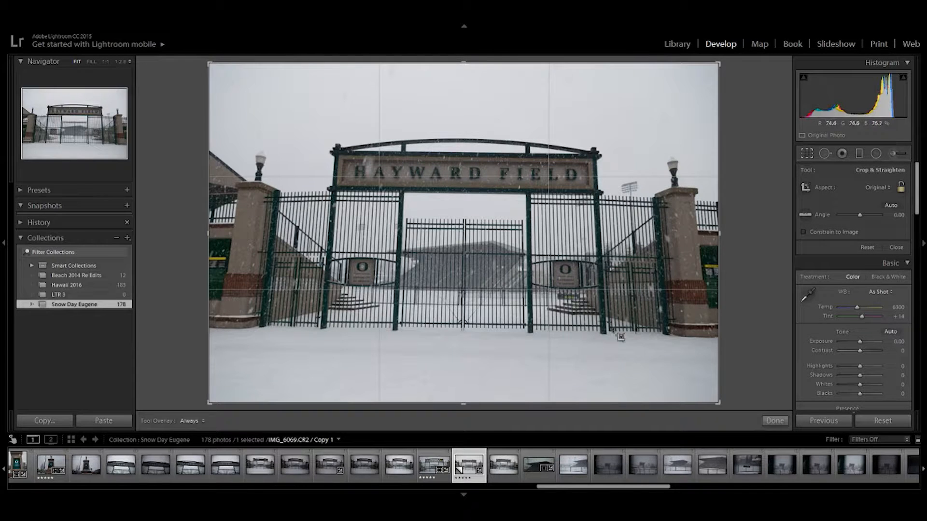
{"action": "left_click", "coordinate": [806, 214]}
{"action": "left_click_drag", "start_coordinate": [259, 328], "coordinate": [668, 336]}
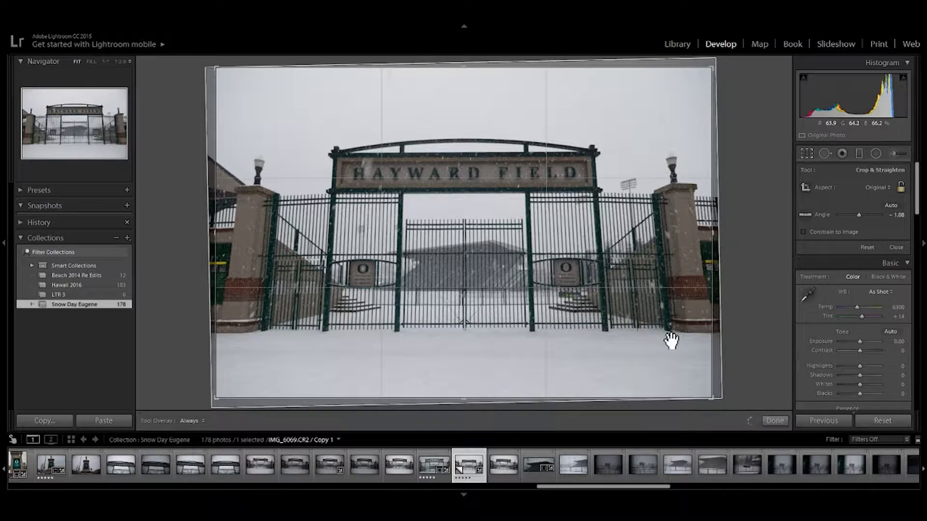
{"action": "left_click", "coordinate": [773, 420]}
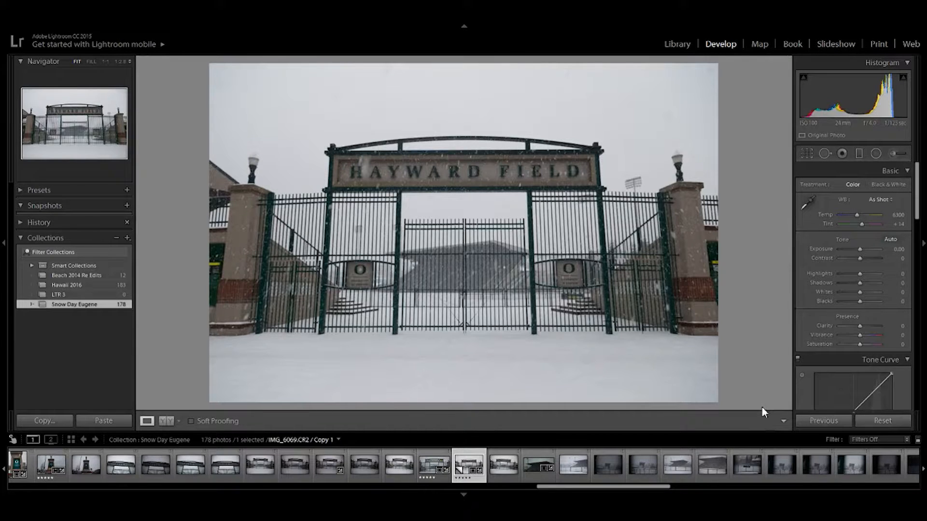
- Crop the photo on all four sides to a wide frame around the gate, cutting away outer pillars, sky and foreground snow
{"action": "left_click", "coordinate": [806, 154]}
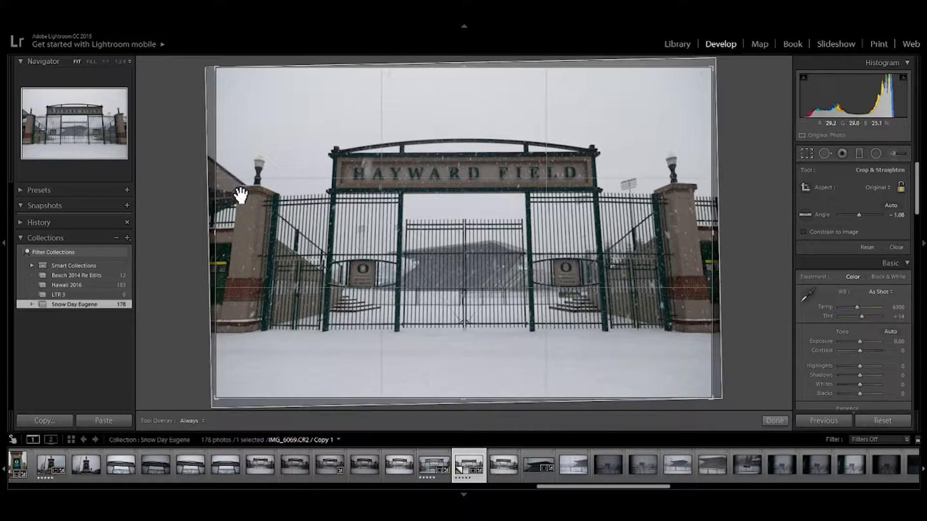
{"action": "left_click_drag", "start_coordinate": [218, 233], "coordinate": [234, 233]}
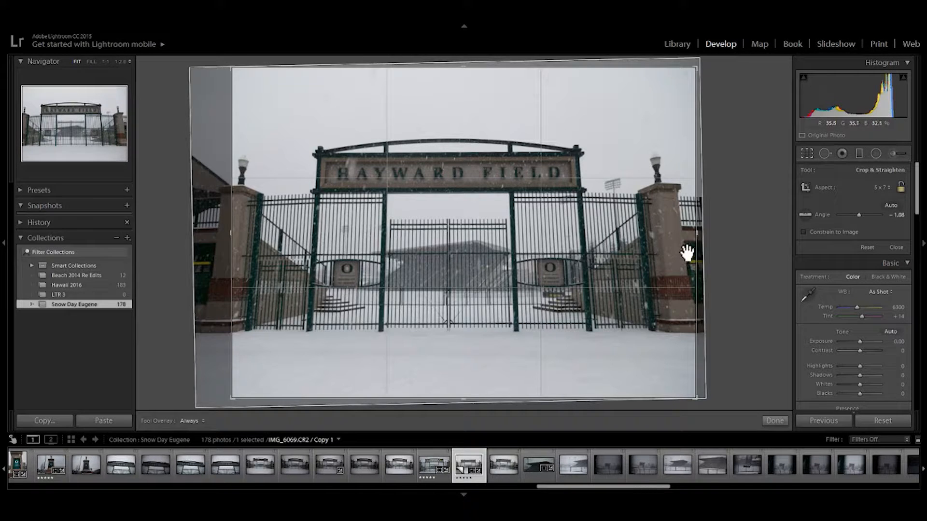
{"action": "left_click_drag", "start_coordinate": [698, 234], "coordinate": [684, 234]}
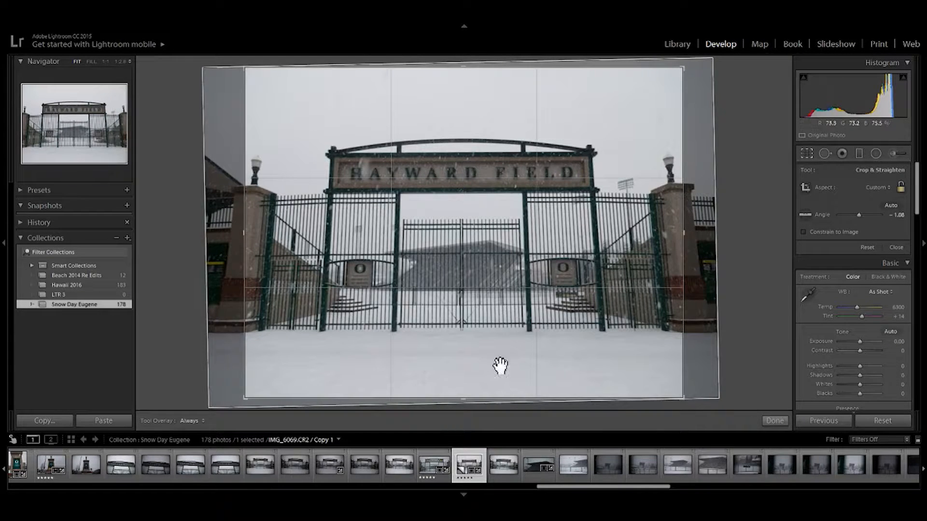
{"action": "left_click_drag", "start_coordinate": [464, 400], "coordinate": [465, 378]}
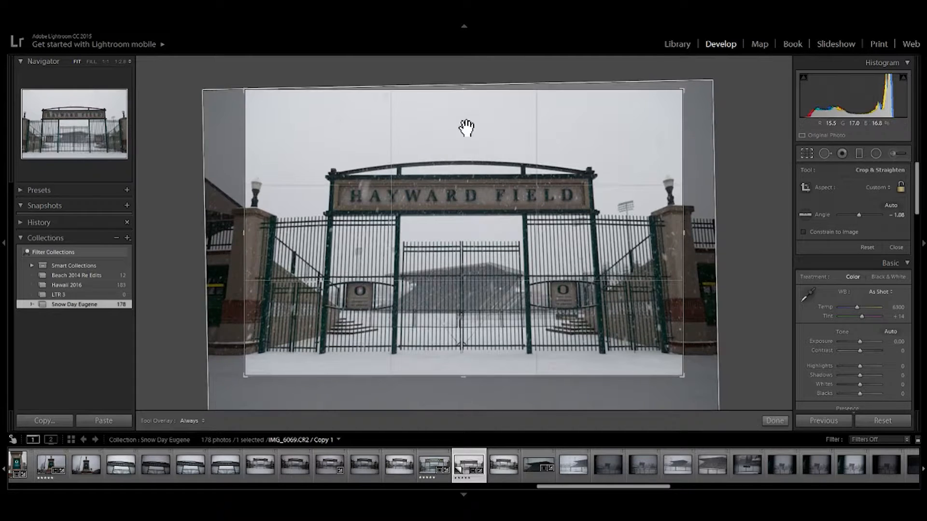
{"action": "left_click_drag", "start_coordinate": [463, 91], "coordinate": [466, 113]}
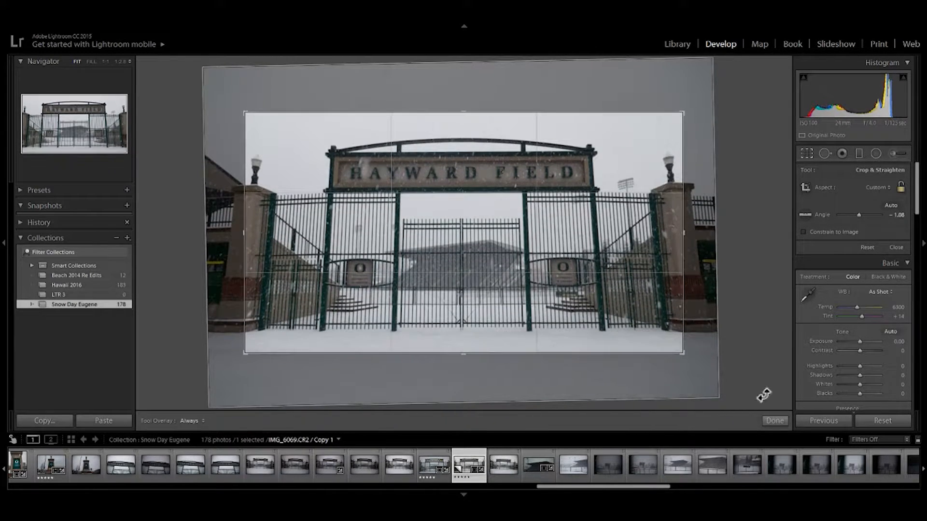
{"action": "left_click", "coordinate": [775, 421]}
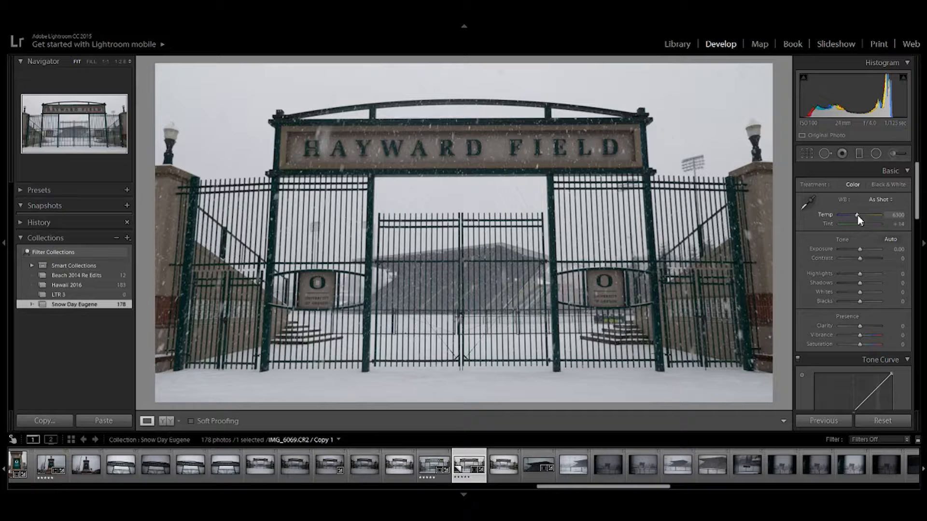
- Sample the foreground snow as the neutral white balance reference, and fine-tune temperature to 6405 and tint to +18
{"action": "left_click", "coordinate": [813, 205]}
{"action": "left_click", "coordinate": [658, 382]}
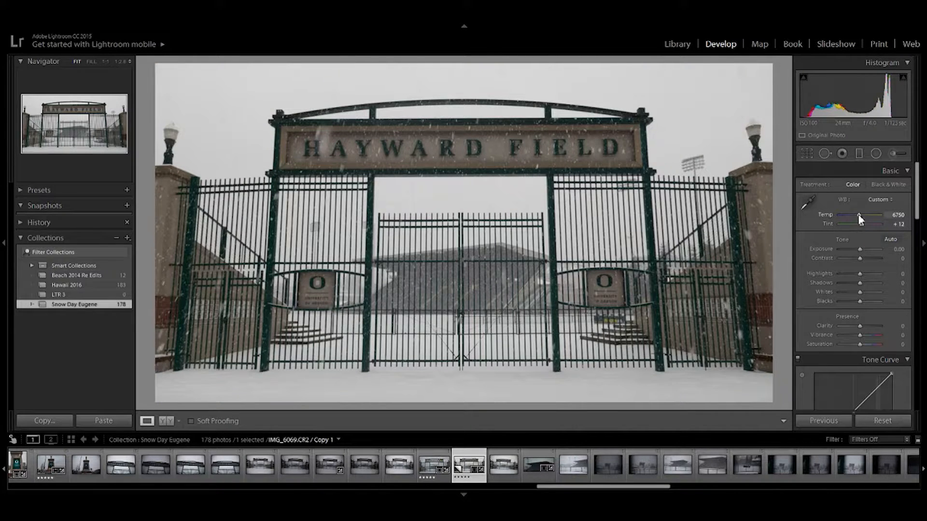
{"action": "left_click_drag", "start_coordinate": [858, 214], "coordinate": [856, 216]}
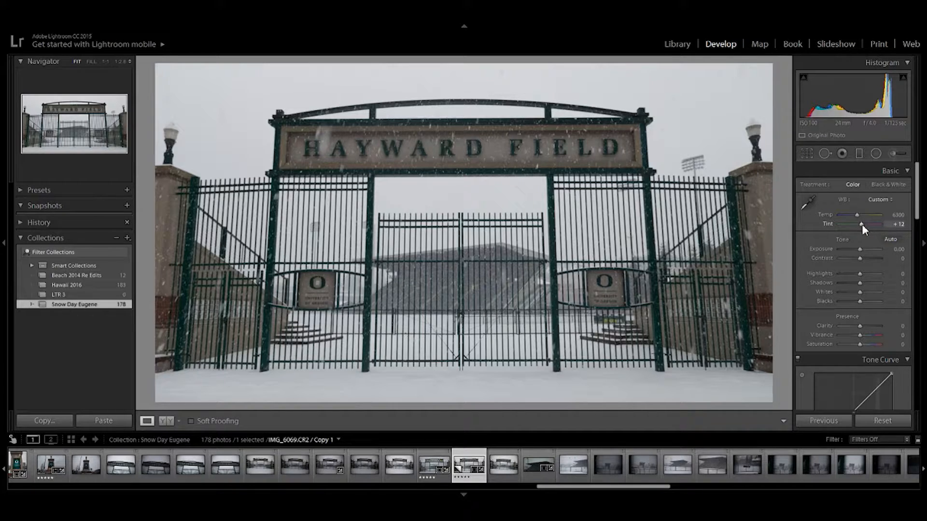
{"action": "left_click_drag", "start_coordinate": [862, 225], "coordinate": [863, 225]}
{"action": "left_click_drag", "start_coordinate": [856, 215], "coordinate": [856, 214]}
{"action": "left_click_drag", "start_coordinate": [856, 217], "coordinate": [855, 217]}
- Set the photo's contrast to +52, highlights to −100 and shadows to +71
{"action": "left_click_drag", "start_coordinate": [859, 258], "coordinate": [812, 277]}
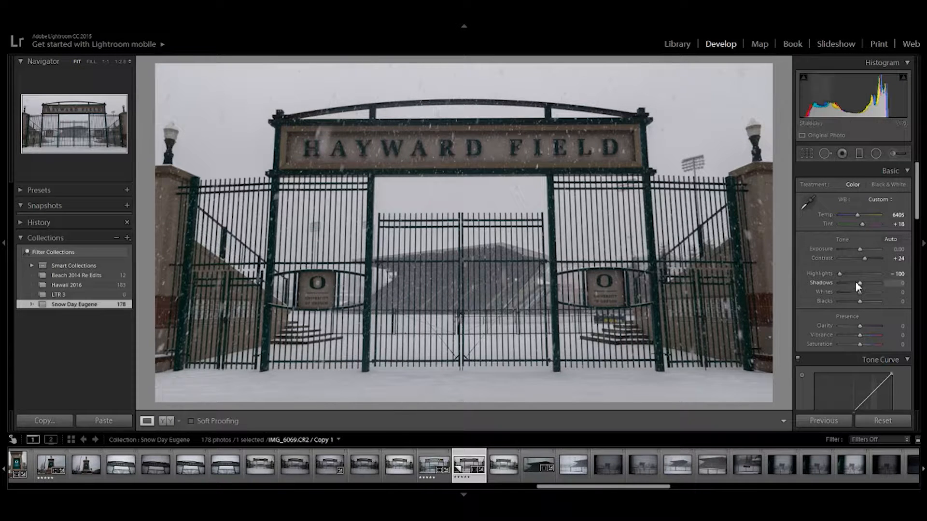
{"action": "left_click_drag", "start_coordinate": [860, 283], "coordinate": [879, 285]}
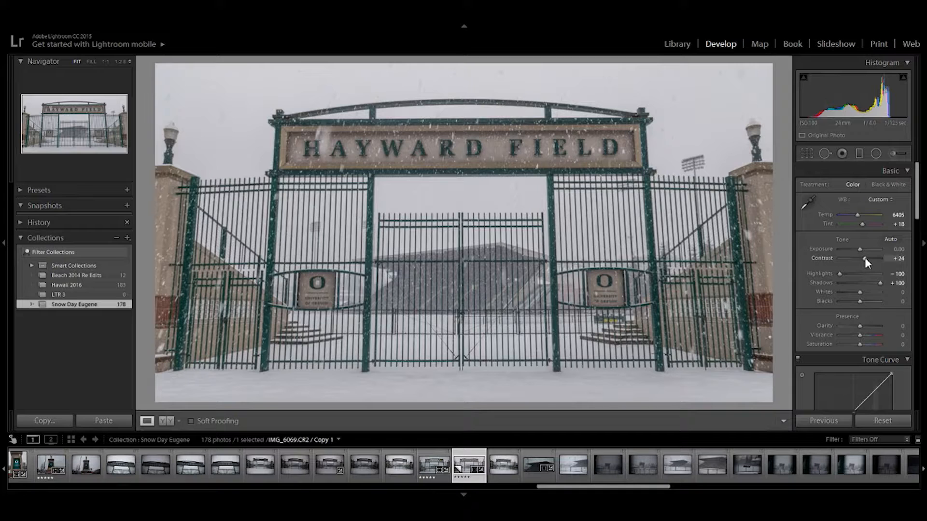
{"action": "left_click_drag", "start_coordinate": [865, 257], "coordinate": [875, 282]}
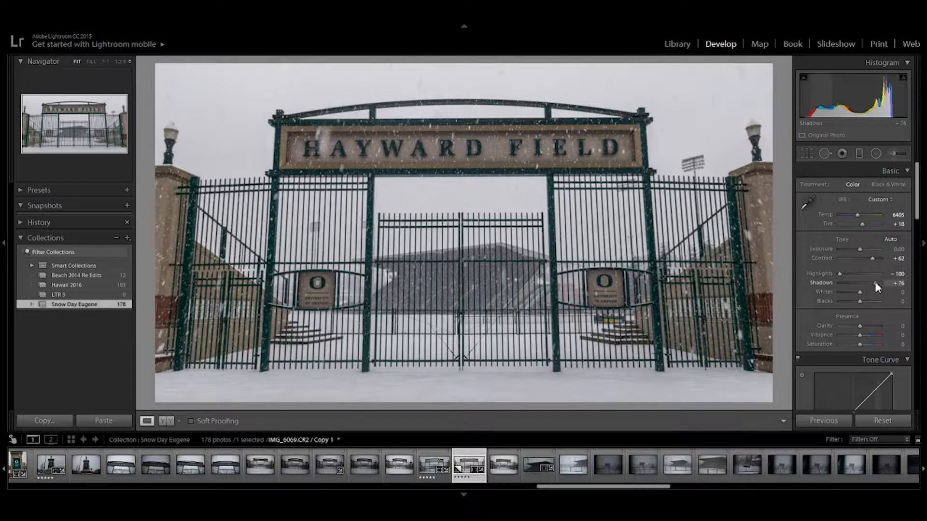
{"action": "left_click_drag", "start_coordinate": [875, 282], "coordinate": [874, 282]}
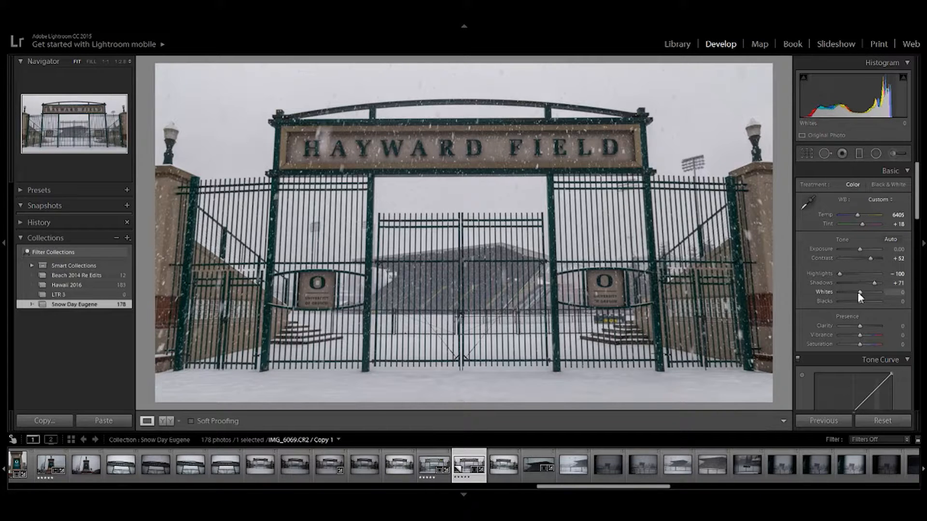
- Set the whites to −100 and blacks to −21, and brighten the exposure to +0.30
{"action": "left_click_drag", "start_coordinate": [858, 292], "coordinate": [831, 297]}
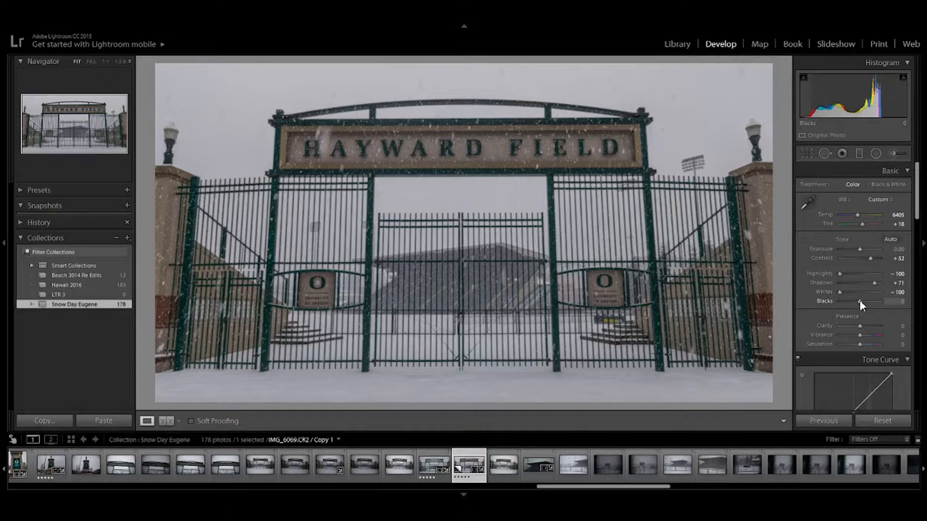
{"action": "left_click_drag", "start_coordinate": [861, 302], "coordinate": [863, 302]}
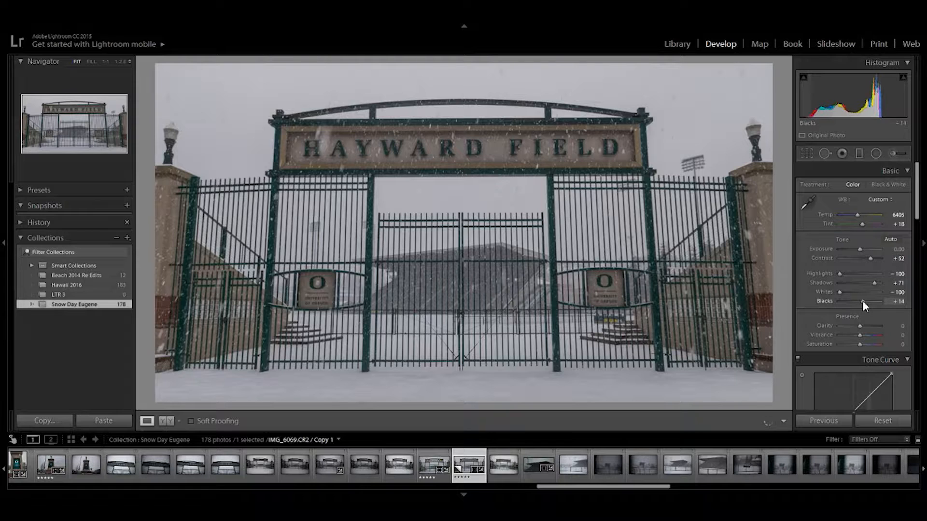
{"action": "left_click_drag", "start_coordinate": [863, 300], "coordinate": [864, 302]}
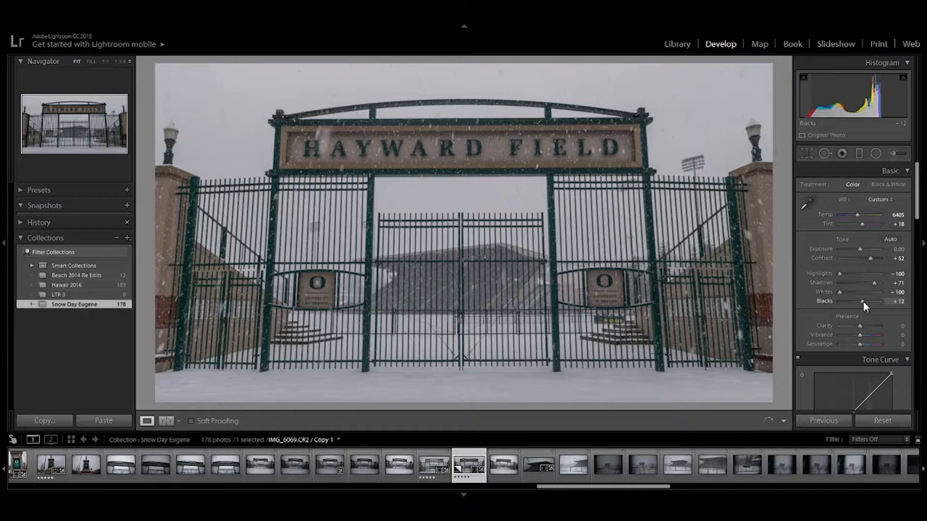
{"action": "left_click_drag", "start_coordinate": [863, 302], "coordinate": [856, 303]}
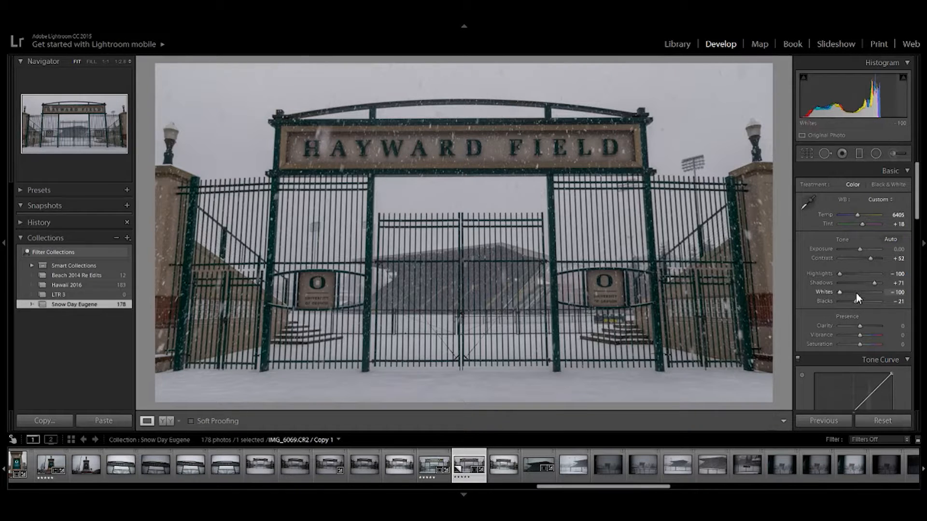
{"action": "left_click", "coordinate": [860, 249]}
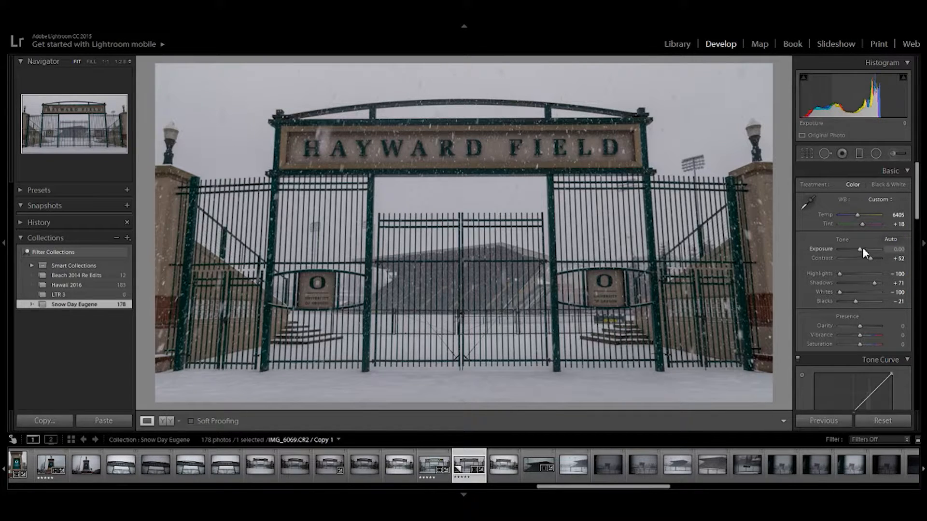
{"action": "left_click_drag", "start_coordinate": [860, 249], "coordinate": [862, 249]}
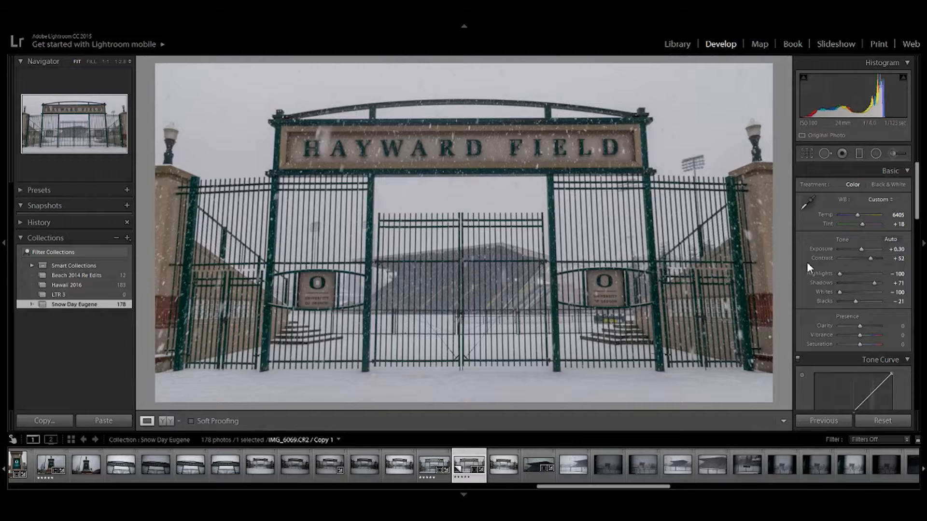
- Set clarity to +21 and vibrance to +52, and try a saturation boost before resetting saturation to 0
{"action": "scroll", "coordinate": [809, 272], "scroll_direction": "down", "scroll_amount": 3}
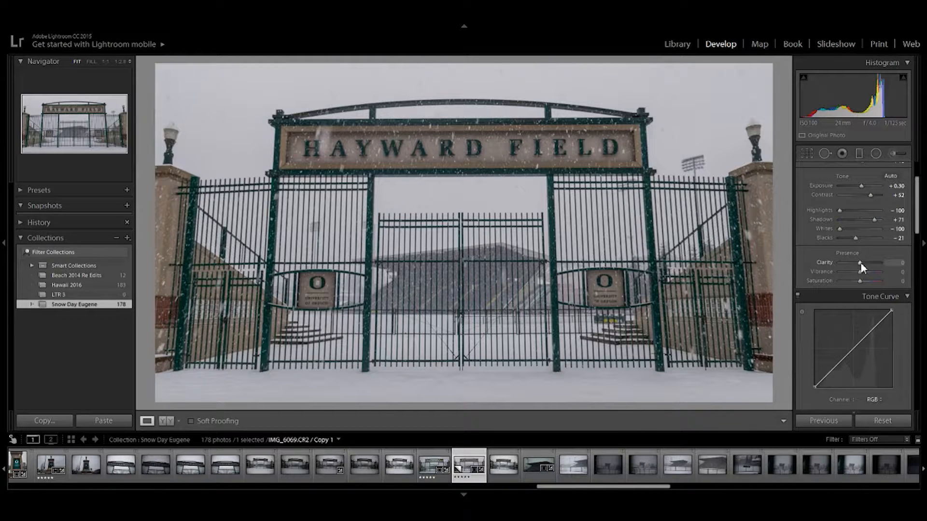
{"action": "left_click_drag", "start_coordinate": [859, 262], "coordinate": [864, 262]}
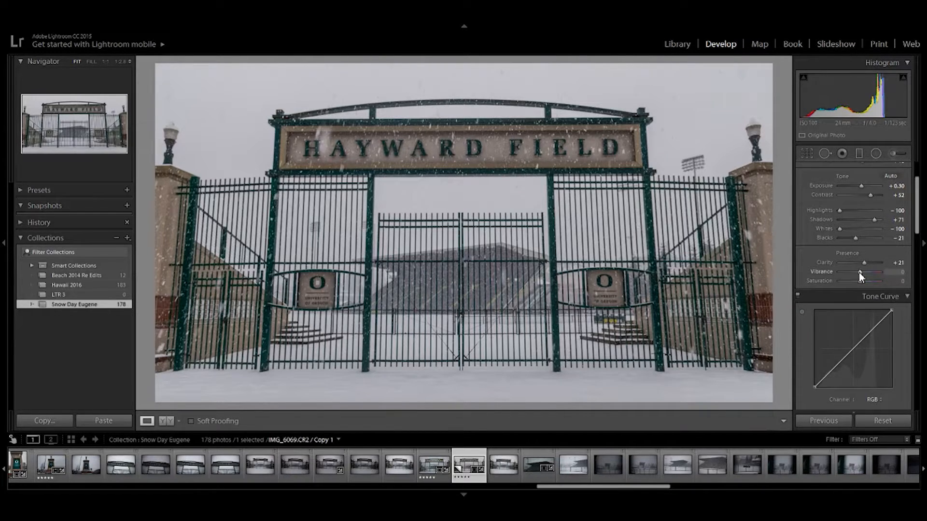
{"action": "left_click_drag", "start_coordinate": [859, 273], "coordinate": [881, 272]}
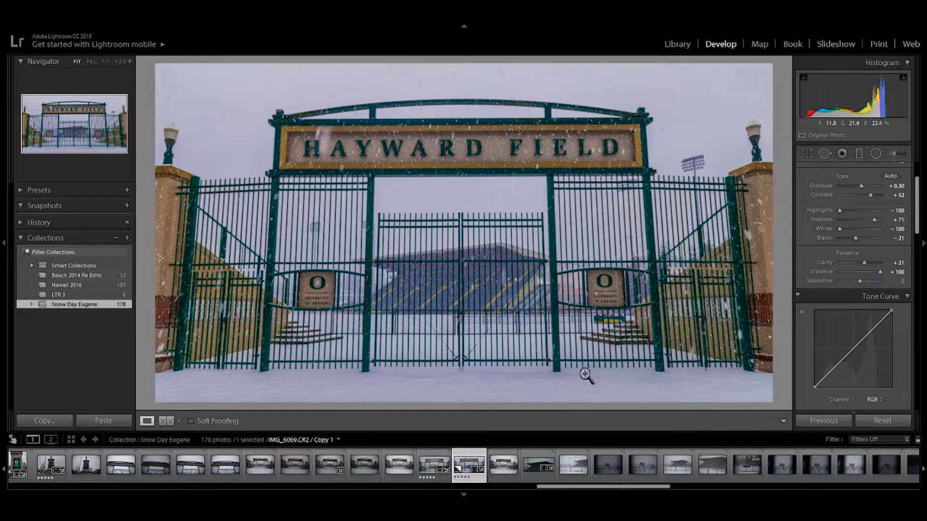
{"action": "left_click_drag", "start_coordinate": [881, 271], "coordinate": [871, 273]}
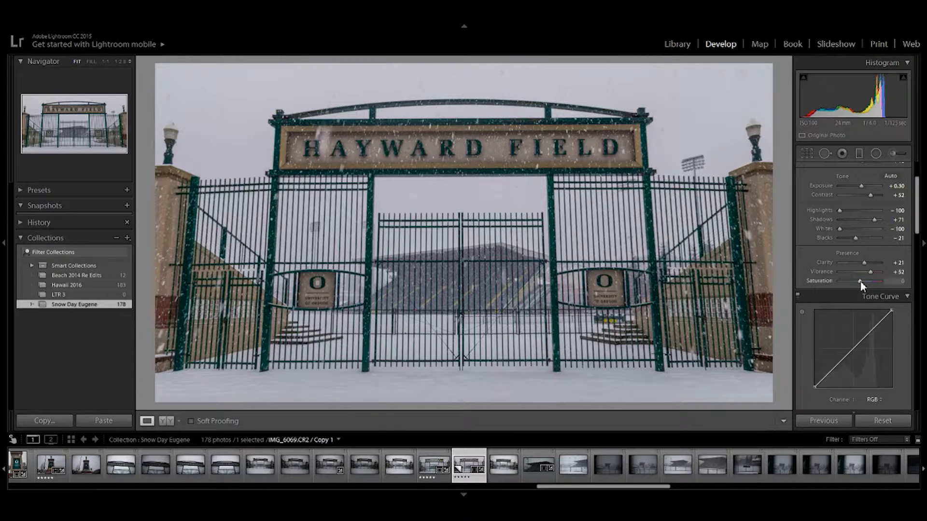
{"action": "left_click_drag", "start_coordinate": [861, 282], "coordinate": [865, 282]}
{"action": "double_click", "coordinate": [860, 281]}
- Switch the color adjustments to the HSL hue controls for the individual color channels
{"action": "scroll", "coordinate": [811, 273], "scroll_direction": "down", "scroll_amount": 2}
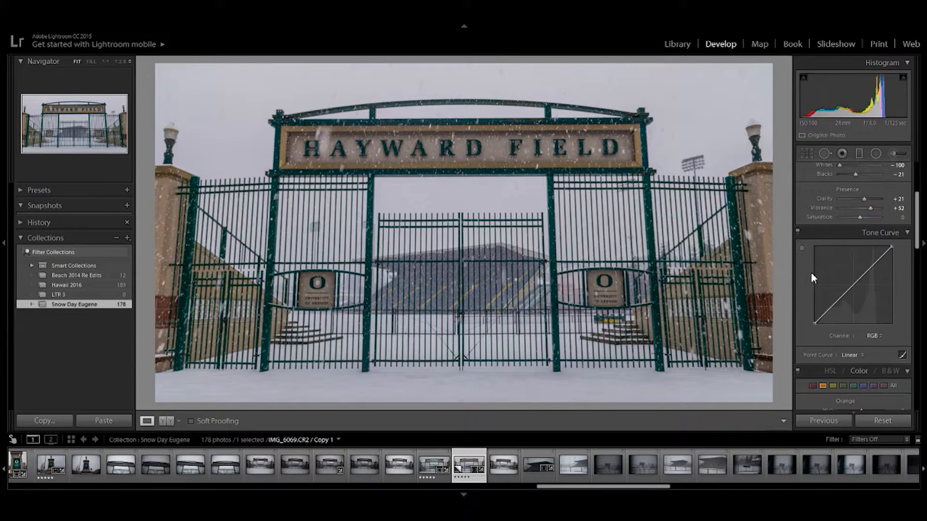
{"action": "scroll", "coordinate": [811, 274], "scroll_direction": "down", "scroll_amount": 4}
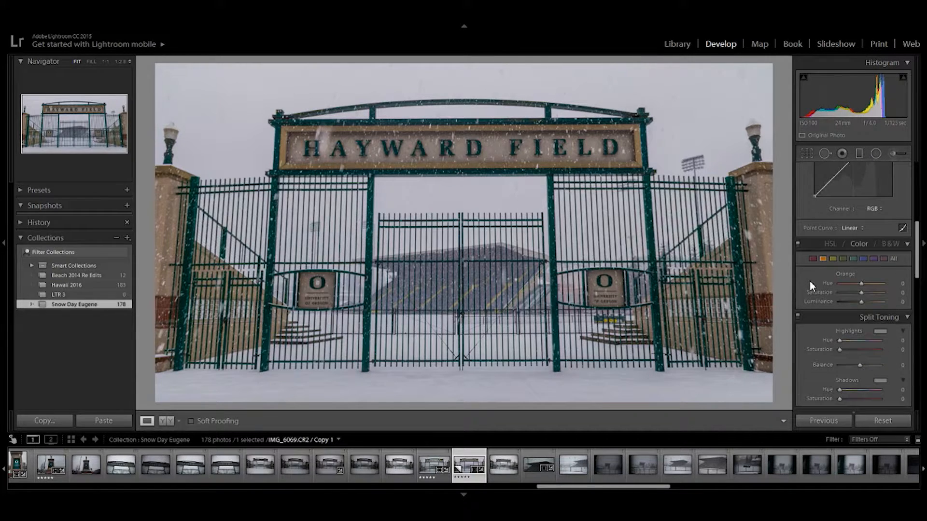
{"action": "left_click", "coordinate": [830, 245]}
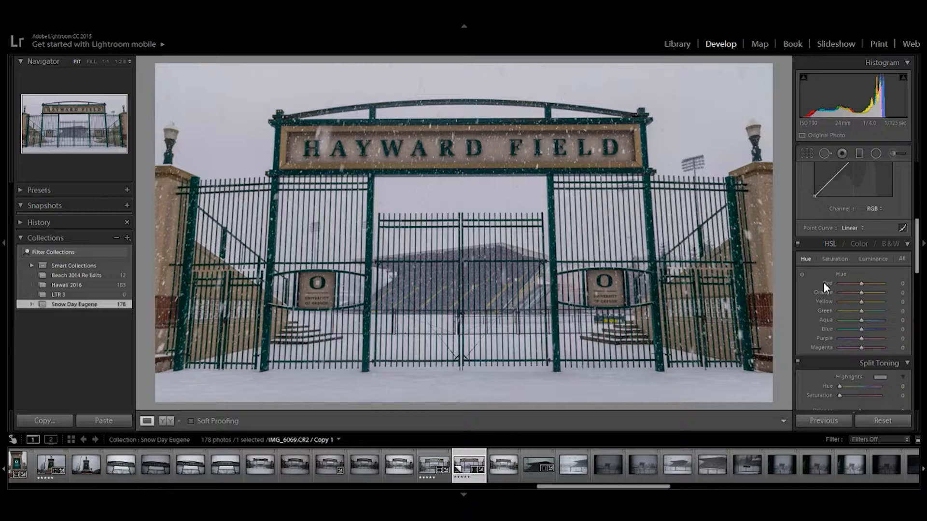
{"action": "scroll", "coordinate": [819, 288], "scroll_direction": "down", "scroll_amount": 3}
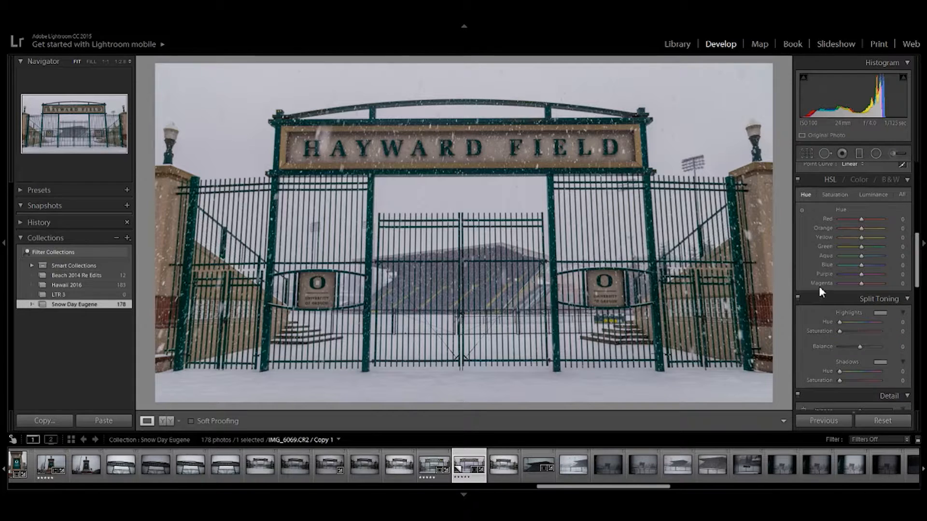
{"action": "scroll", "coordinate": [822, 337], "scroll_direction": "up", "scroll_amount": 3}
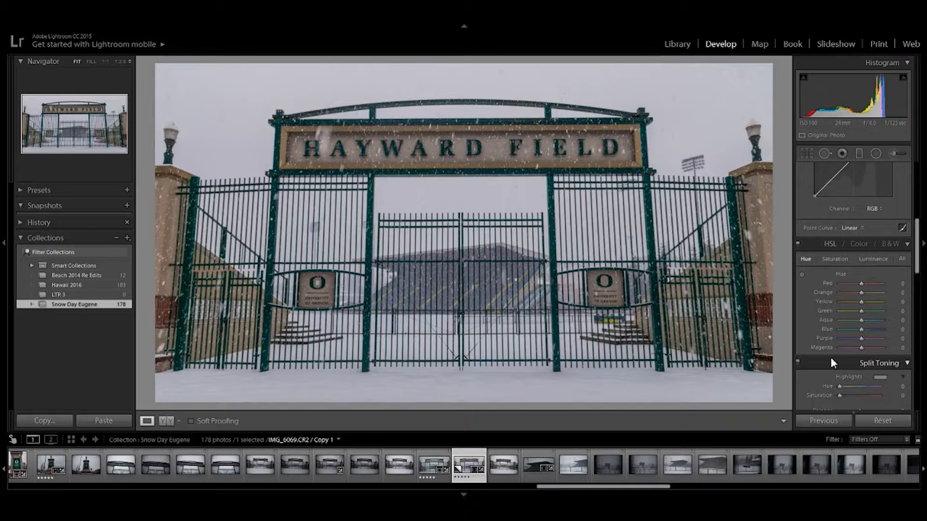
{"action": "left_click_drag", "start_coordinate": [861, 311], "coordinate": [873, 311]}
{"action": "left_click_drag", "start_coordinate": [882, 311], "coordinate": [863, 315]}
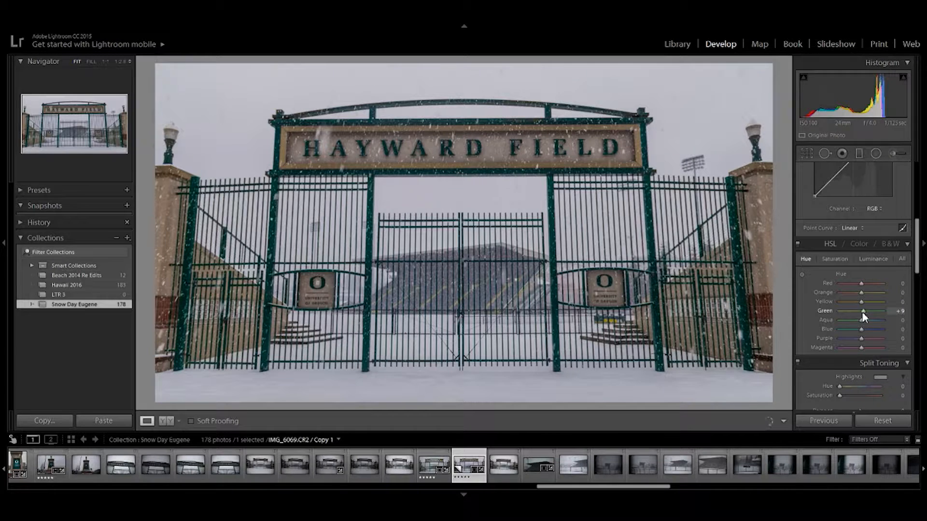
{"action": "double_click", "coordinate": [862, 312]}
{"action": "left_click_drag", "start_coordinate": [861, 302], "coordinate": [825, 305]}
{"action": "double_click", "coordinate": [823, 304]}
- Shift the aqua hue to −82 and the blue hue to −11
{"action": "left_click_drag", "start_coordinate": [861, 321], "coordinate": [833, 320]}
{"action": "left_click_drag", "start_coordinate": [834, 321], "coordinate": [858, 323]}
{"action": "left_click_drag", "start_coordinate": [858, 323], "coordinate": [847, 327]}
{"action": "left_click_drag", "start_coordinate": [847, 326], "coordinate": [862, 322]}
{"action": "mouse_move", "coordinate": [844, 320]}
{"action": "left_mouse_down"}
{"action": "mouse_move", "coordinate": [823, 320]}
{"action": "mouse_move", "coordinate": [853, 318]}
{"action": "mouse_move", "coordinate": [844, 320]}
{"action": "left_mouse_up"}
{"action": "left_click_drag", "start_coordinate": [862, 329], "coordinate": [843, 328]}
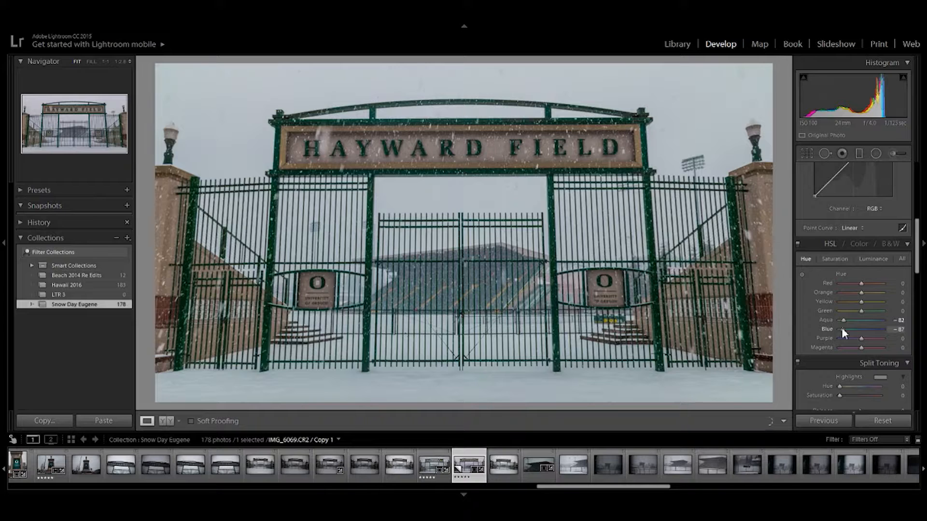
{"action": "left_click_drag", "start_coordinate": [842, 329], "coordinate": [859, 328]}
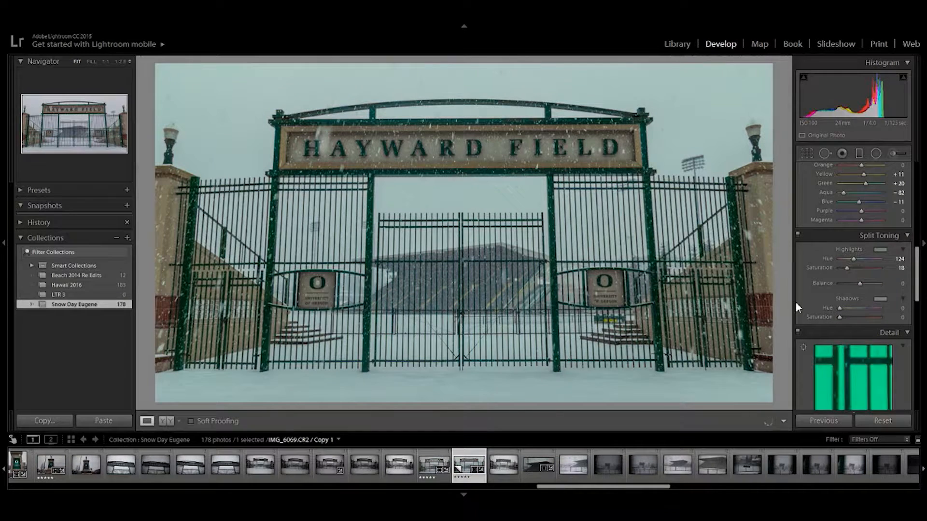
- Undo the last highlight saturation change and set the split toning highlights to hue 92 and saturation 18
{"action": "key", "text": "ctrl+z"}
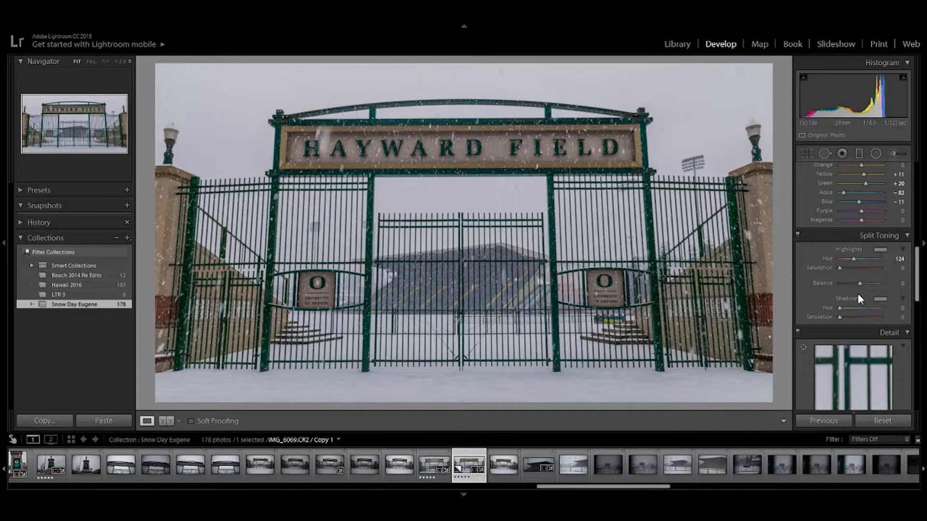
{"action": "left_click_drag", "start_coordinate": [748, 292], "coordinate": [733, 231]}
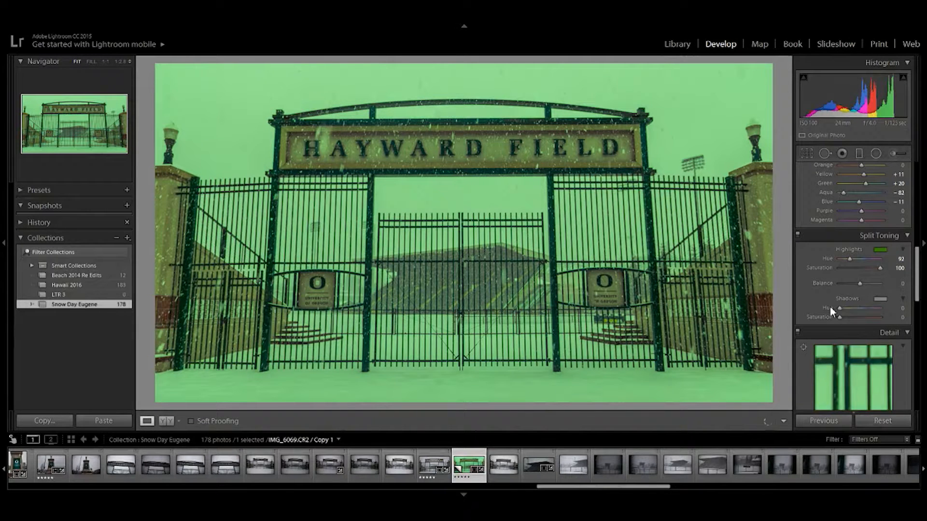
{"action": "left_click_drag", "start_coordinate": [830, 307], "coordinate": [796, 307]}
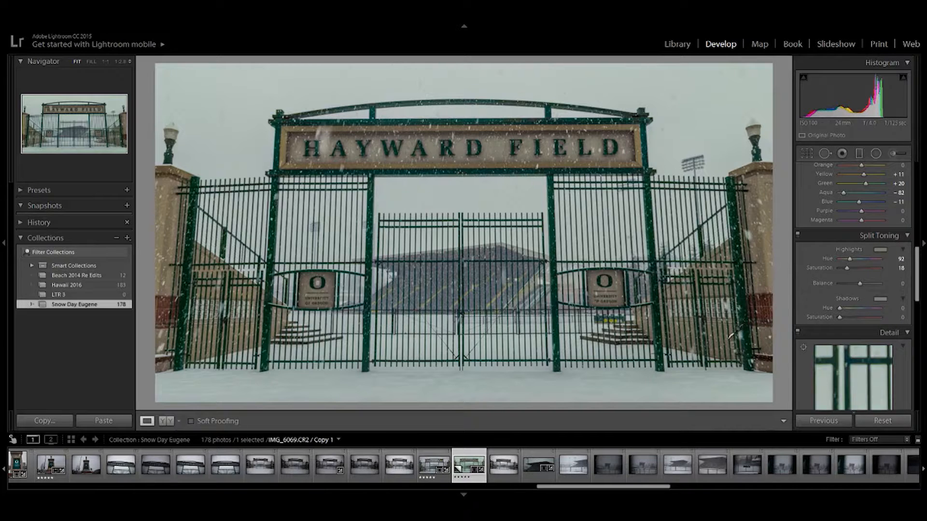
- Try blue and green tints in the split toning shadows, ending with hue 132 and saturation 0
{"action": "left_click_drag", "start_coordinate": [729, 336], "coordinate": [783, 290]}
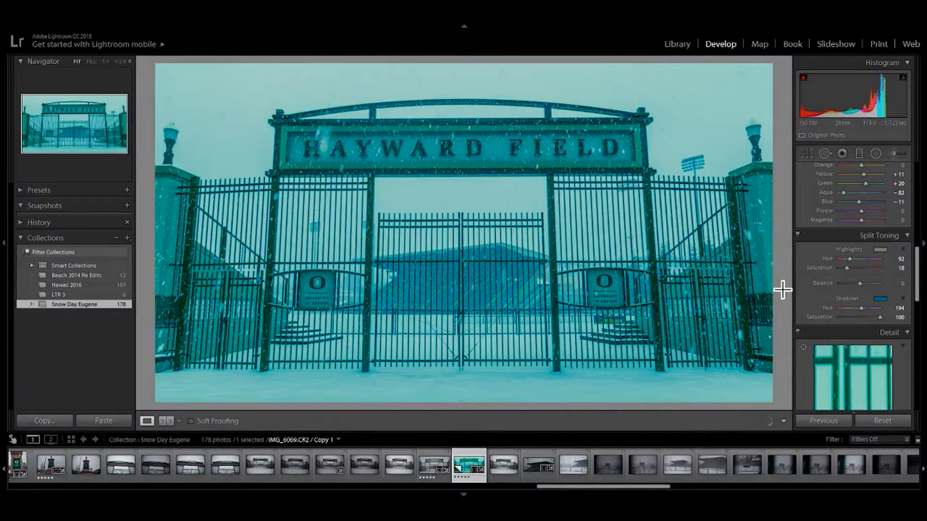
{"action": "left_click_drag", "start_coordinate": [830, 353], "coordinate": [809, 352]}
{"action": "left_click_drag", "start_coordinate": [808, 352], "coordinate": [796, 352]}
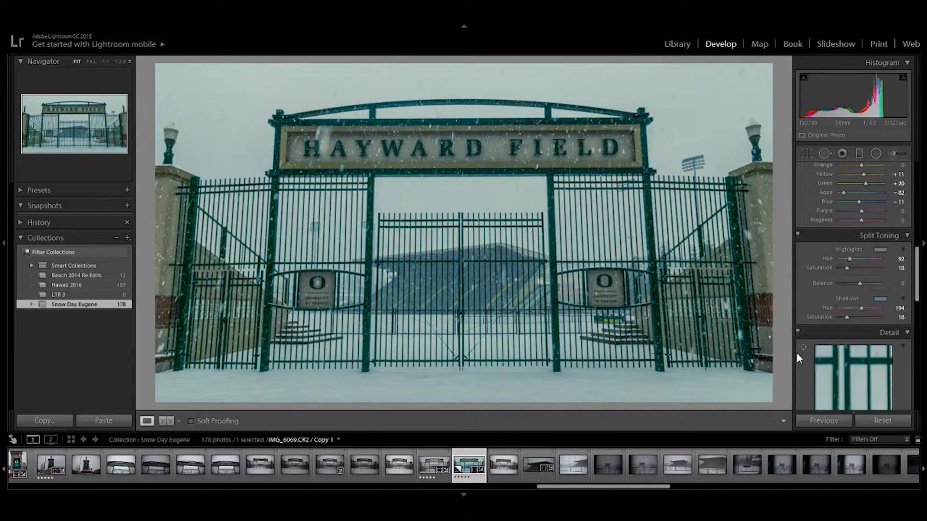
{"action": "left_click_drag", "start_coordinate": [797, 354], "coordinate": [793, 357]}
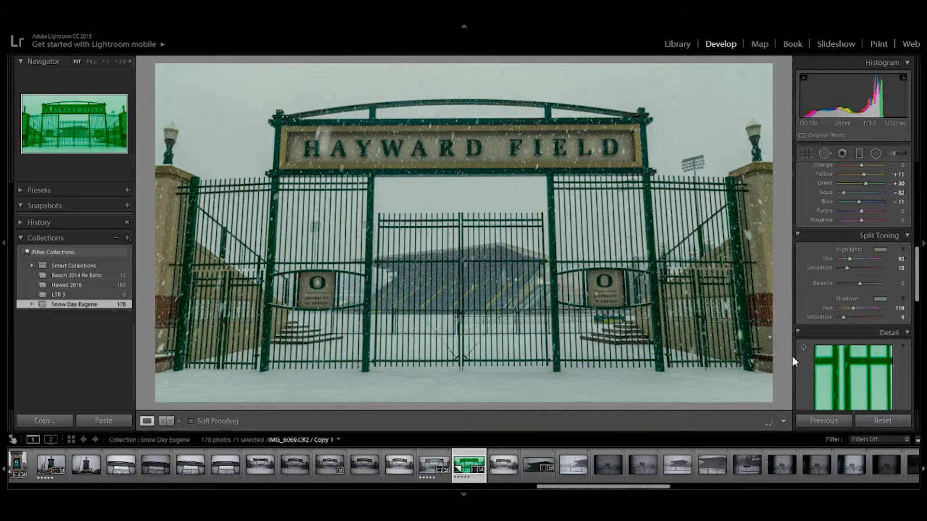
{"action": "left_click", "coordinate": [741, 337]}
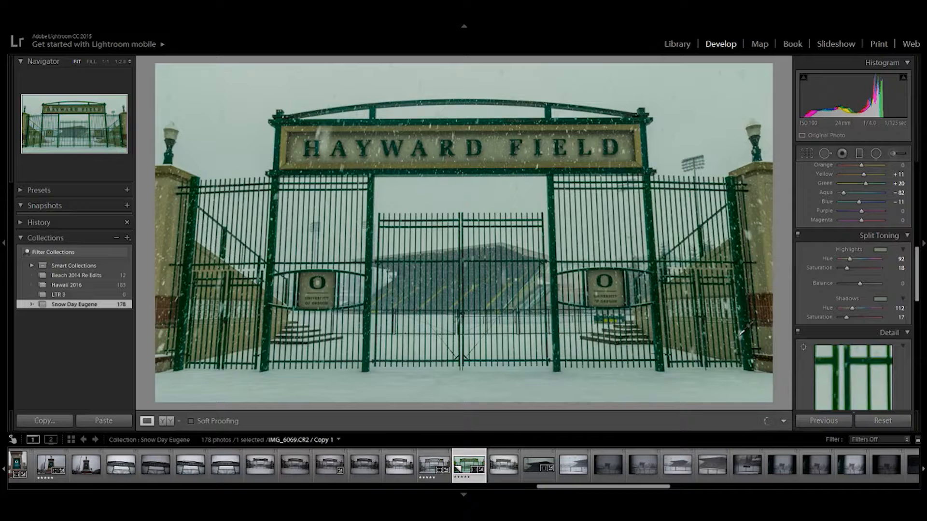
{"action": "left_click_drag", "start_coordinate": [741, 337], "coordinate": [711, 307]}
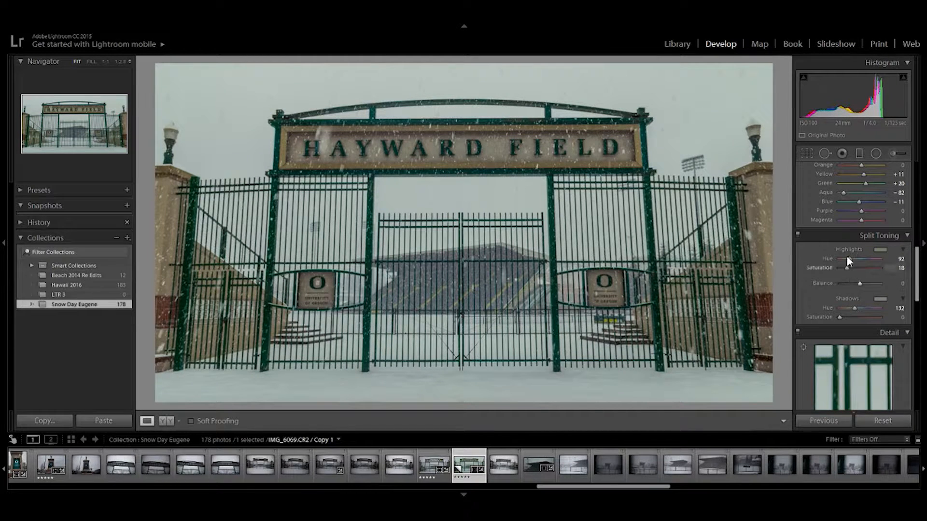
- Set the sharpening amount to 71 and the edge masking to 71 while previewing the mask
{"action": "scroll", "coordinate": [850, 304], "scroll_direction": "down", "scroll_amount": 5}
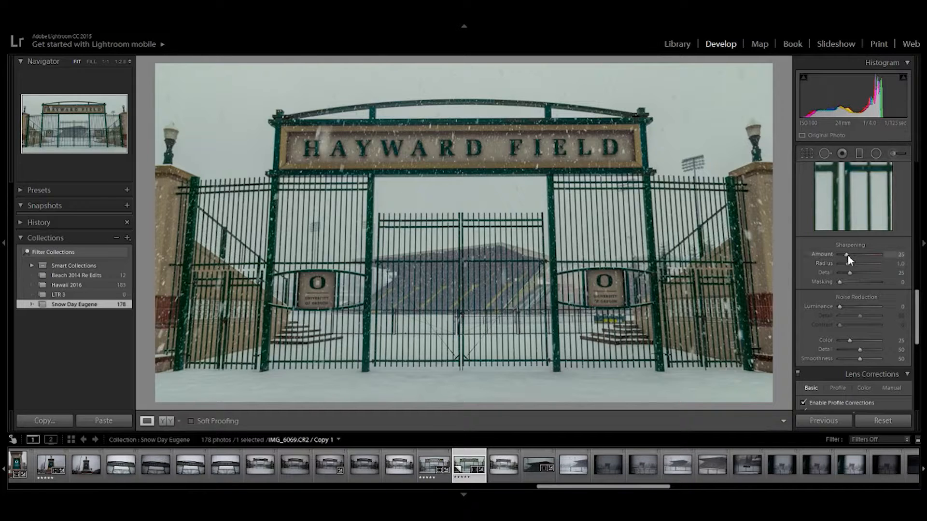
{"action": "left_click_drag", "start_coordinate": [854, 254], "coordinate": [856, 254]}
{"action": "left_click_drag", "start_coordinate": [859, 261], "coordinate": [857, 254]}
{"action": "mouse_move", "coordinate": [839, 282]}
{"action": "left_mouse_down"}
{"action": "mouse_move", "coordinate": [855, 284]}
{"action": "mouse_move", "coordinate": [844, 285]}
{"action": "left_mouse_up"}
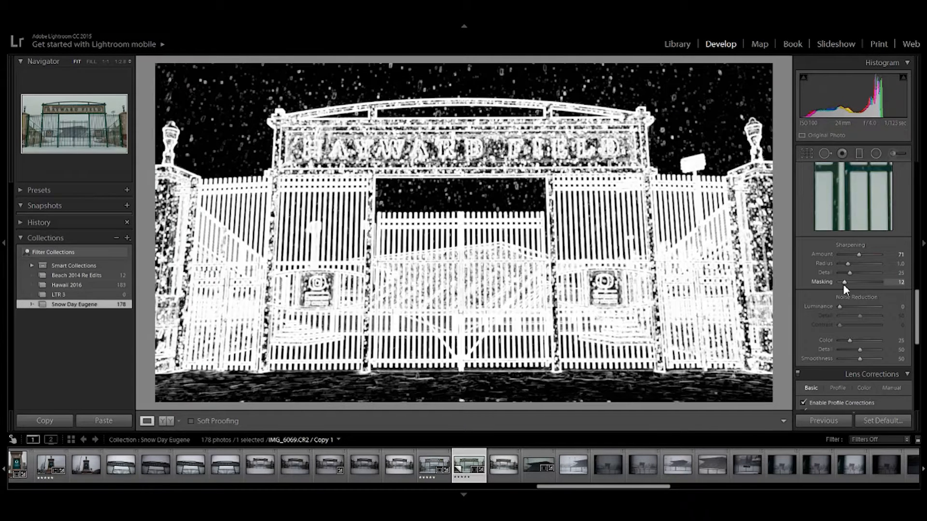
{"action": "mouse_move", "coordinate": [843, 284]}
{"action": "left_mouse_down"}
{"action": "mouse_move", "coordinate": [877, 282]}
{"action": "mouse_move", "coordinate": [848, 280]}
{"action": "mouse_move", "coordinate": [856, 286]}
{"action": "left_mouse_up"}
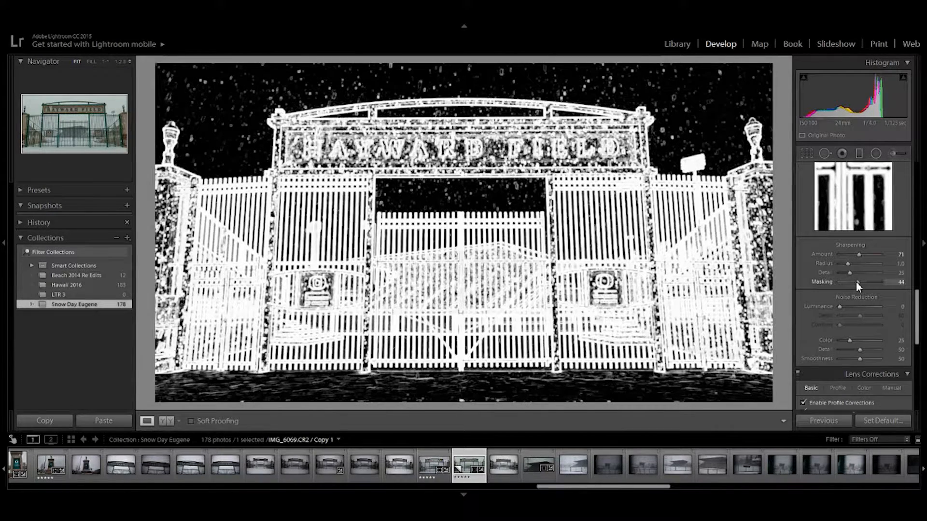
{"action": "left_click_drag", "start_coordinate": [856, 282], "coordinate": [870, 283]}
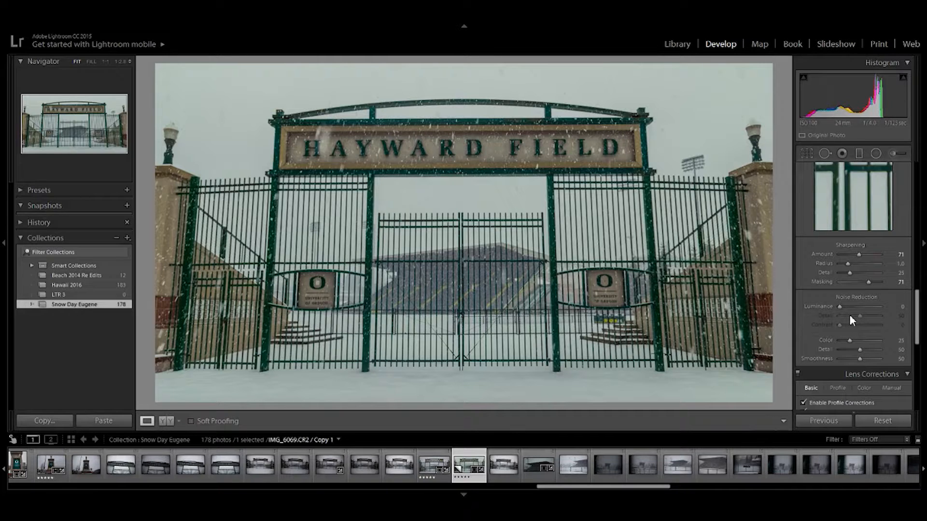
- Set the post-crop vignette amount to −7, and collapse the Effects and Lens Corrections settings
{"action": "scroll", "coordinate": [855, 294], "scroll_direction": "down", "scroll_amount": 10}
{"action": "left_click_drag", "start_coordinate": [859, 279], "coordinate": [857, 279]}
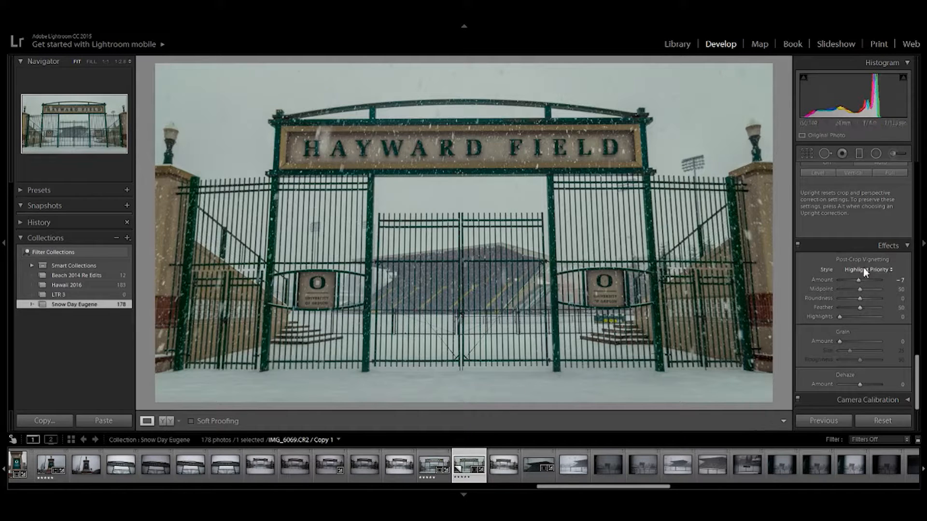
{"action": "left_click", "coordinate": [893, 246]}
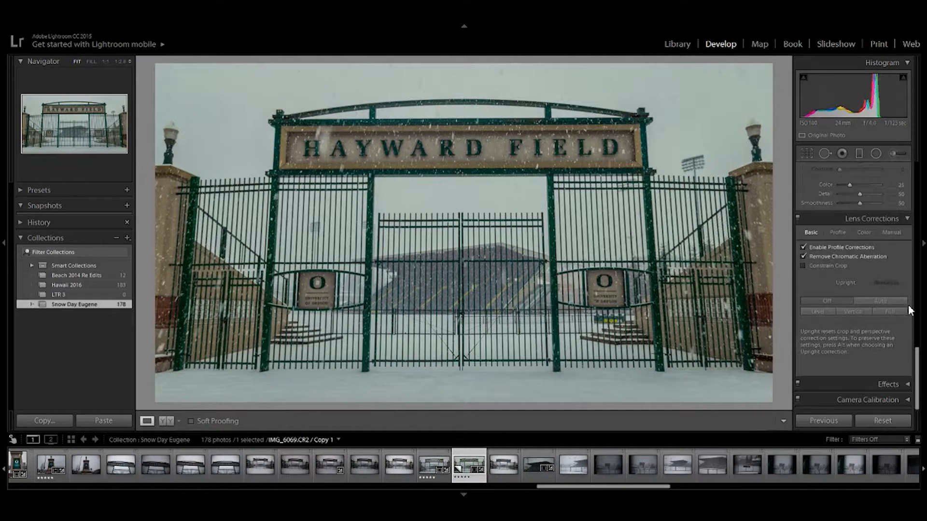
{"action": "left_click", "coordinate": [897, 218]}
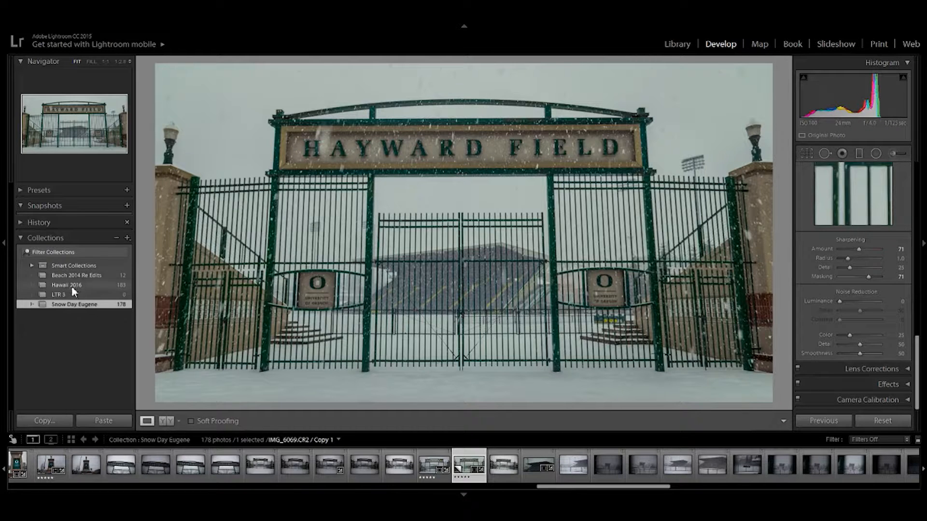
- Compare the edit with the Reset Settings state in the history, and return to the latest post-crop vignette state
{"action": "left_click", "coordinate": [20, 223]}
{"action": "scroll", "coordinate": [65, 263], "scroll_direction": "down", "scroll_amount": 10}
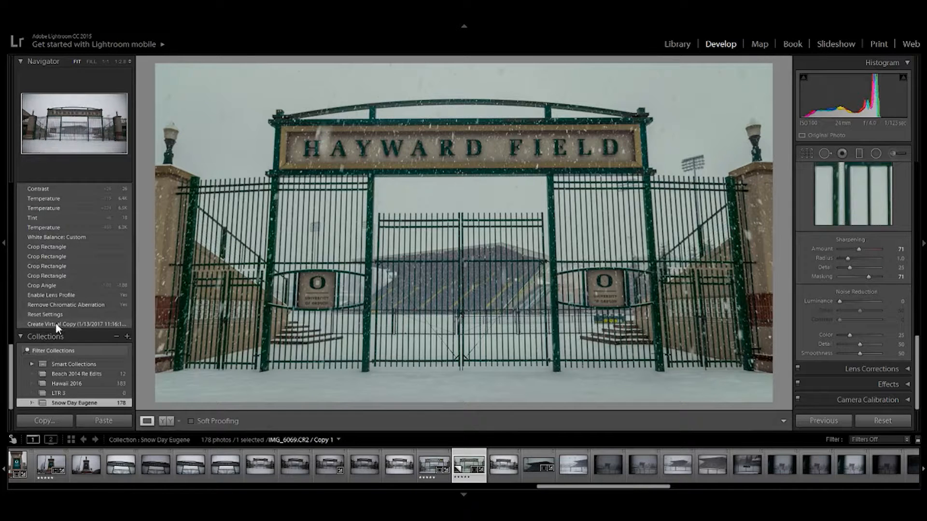
{"action": "left_click", "coordinate": [57, 325]}
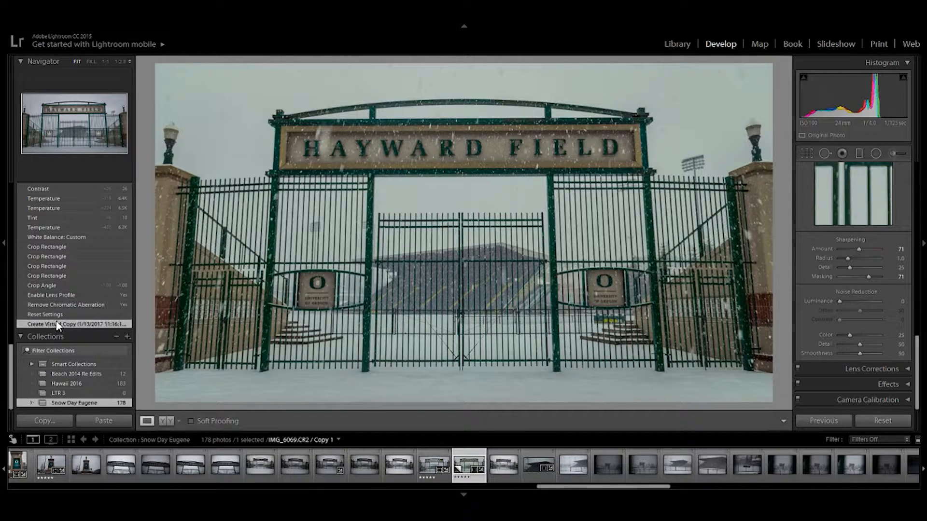
{"action": "left_click", "coordinate": [59, 315]}
{"action": "scroll", "coordinate": [66, 299], "scroll_direction": "up", "scroll_amount": 10}
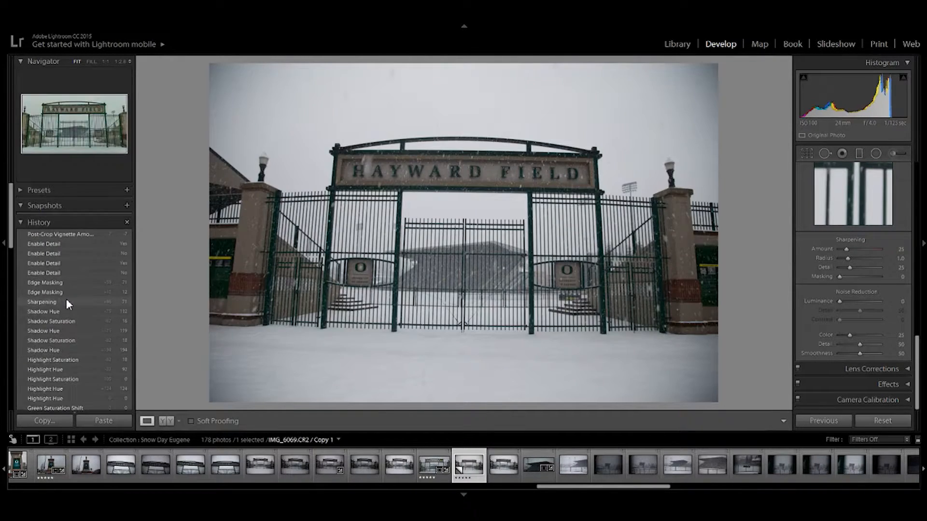
{"action": "left_click", "coordinate": [74, 234]}
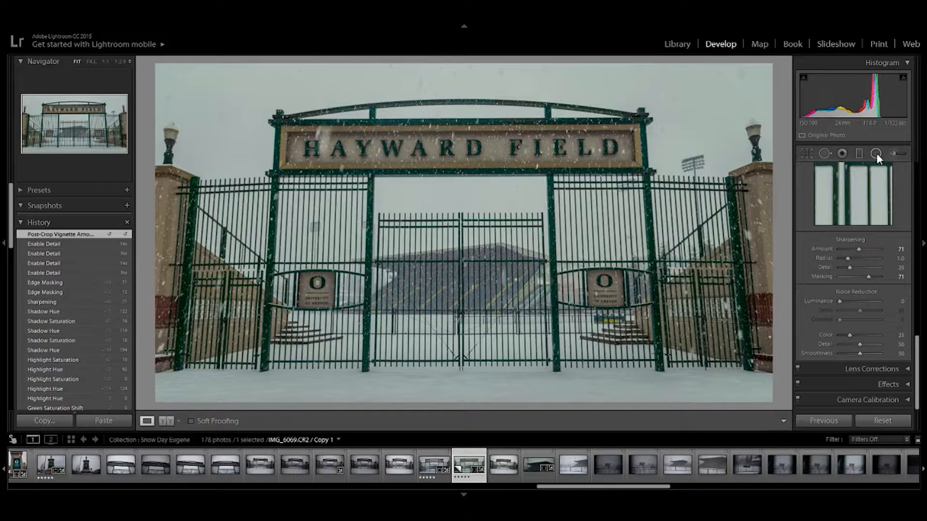
- Paint a size 11 exposure adjustment brush across the HAYWARD FIELD sign and set its exposure to 1.61
{"action": "left_click", "coordinate": [892, 154]}
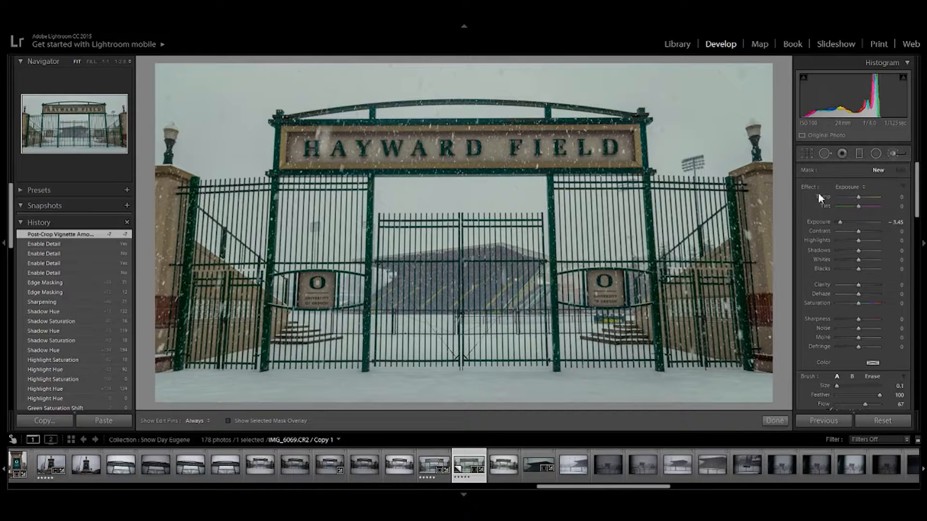
{"action": "left_click_drag", "start_coordinate": [840, 222], "coordinate": [920, 238]}
{"action": "scroll", "coordinate": [619, 179], "scroll_direction": "up", "scroll_amount": 8}
{"action": "key", "text": "h"}
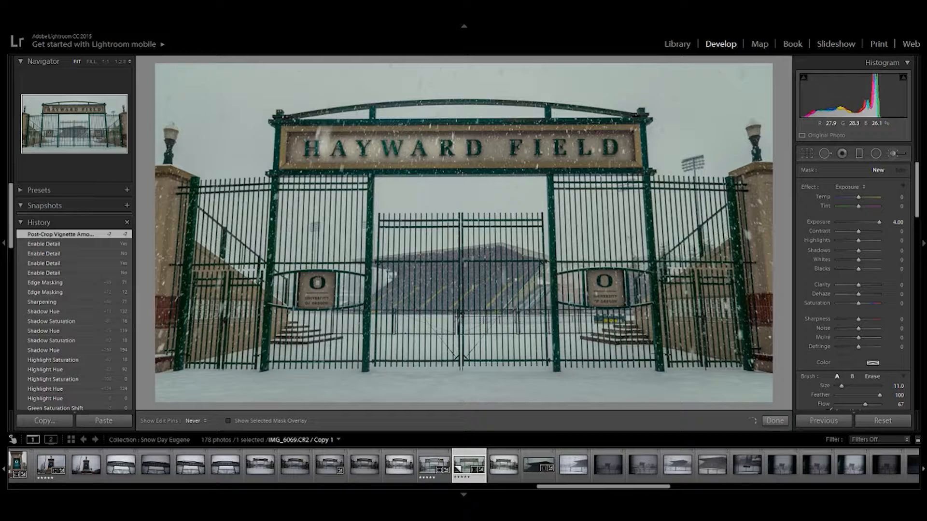
{"action": "left_click_drag", "start_coordinate": [483, 148], "coordinate": [611, 148]}
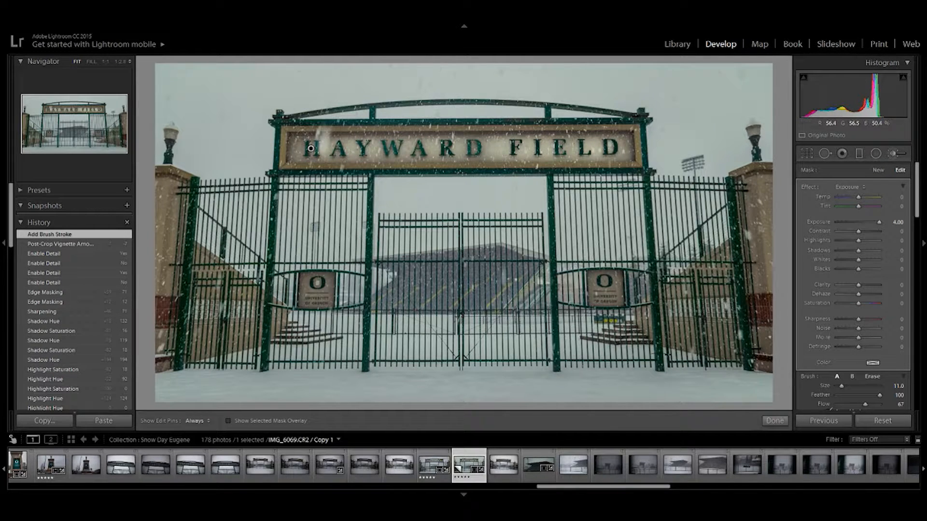
{"action": "left_click_drag", "start_coordinate": [880, 222], "coordinate": [867, 223]}
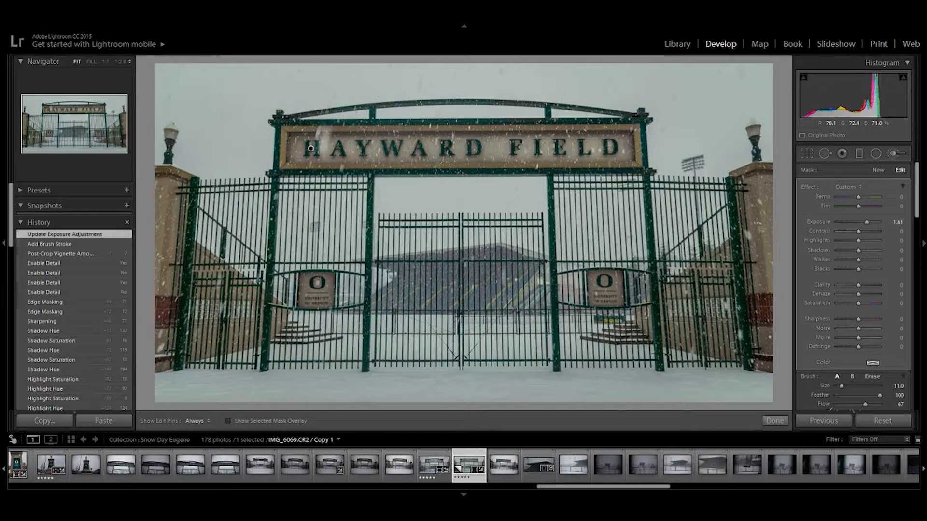
- Add a radial filter with an inverted mask and feather 100, fitted over the University of Oregon sign on the gate's right side
{"action": "left_click", "coordinate": [876, 154]}
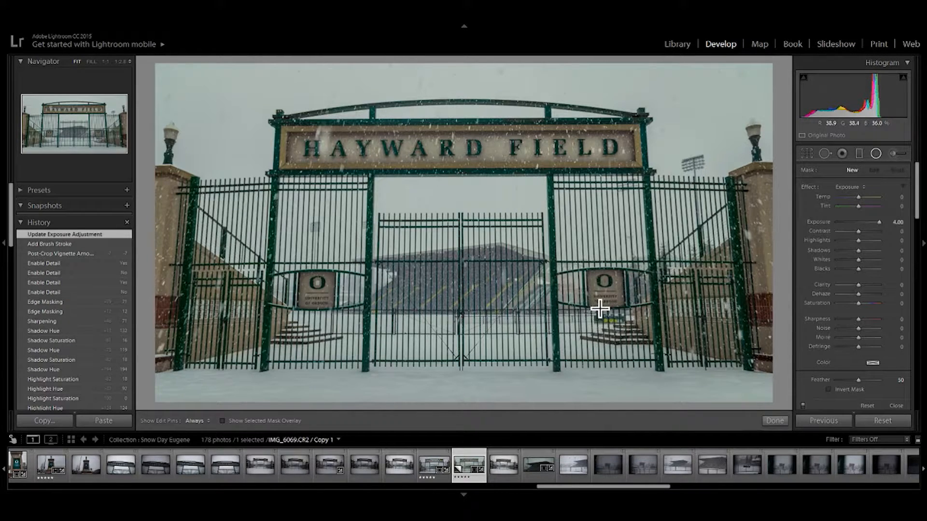
{"action": "left_click_drag", "start_coordinate": [599, 307], "coordinate": [620, 287]}
{"action": "left_click_drag", "start_coordinate": [598, 308], "coordinate": [593, 312]}
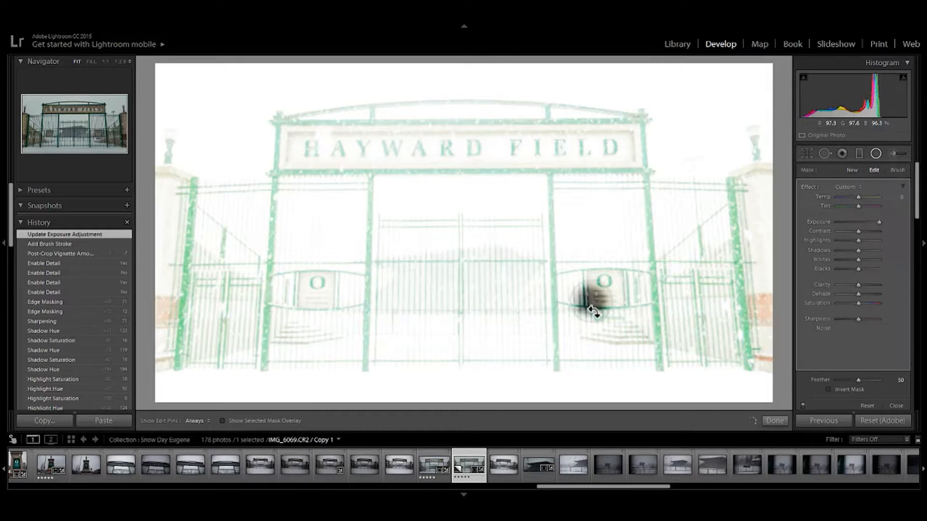
{"action": "left_click", "coordinate": [830, 389]}
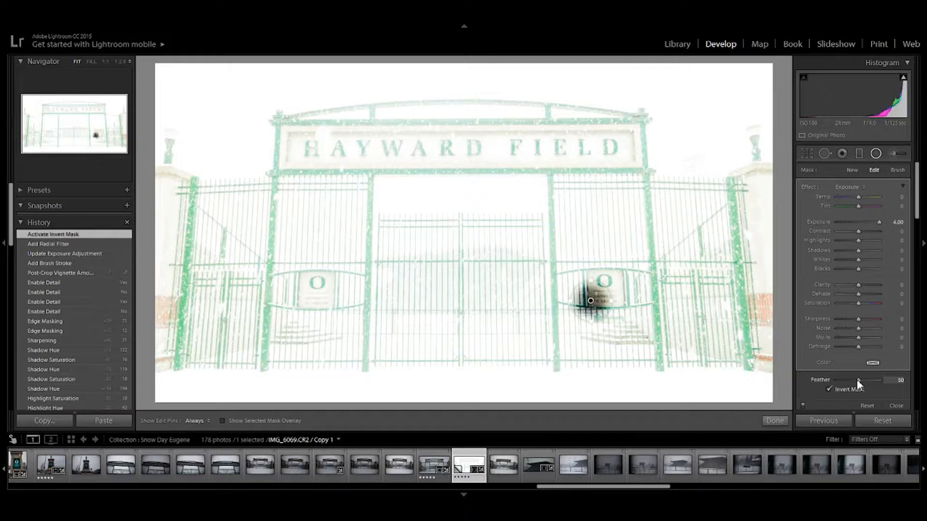
{"action": "left_click_drag", "start_coordinate": [859, 380], "coordinate": [880, 380]}
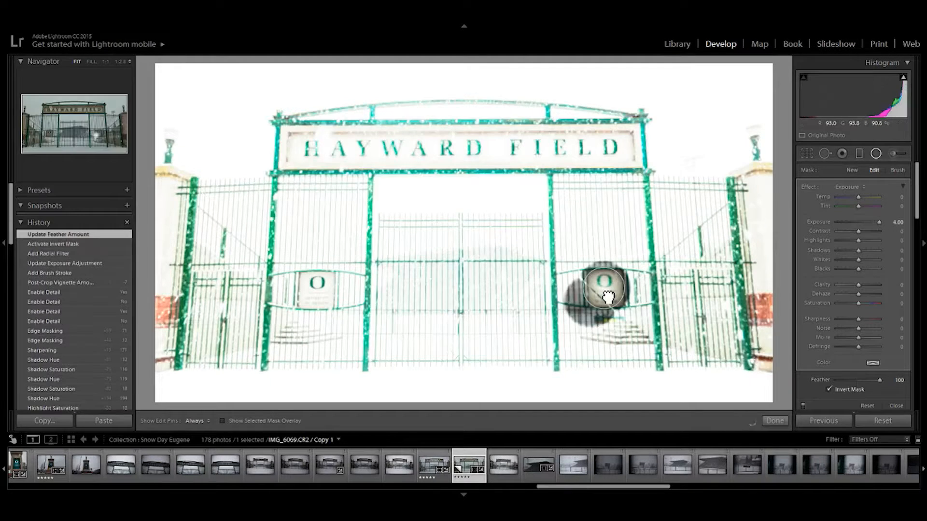
{"action": "left_click", "coordinate": [608, 297]}
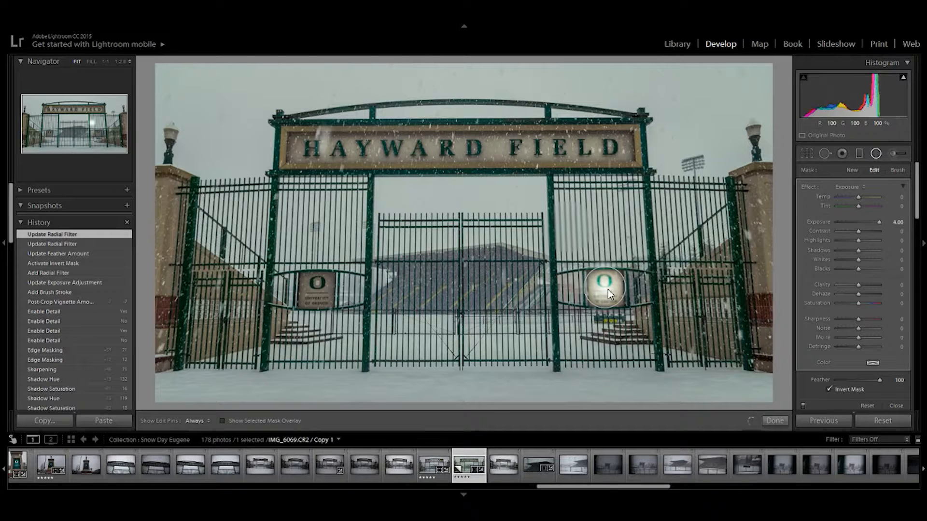
- Set the radial filter's exposure to 1.24 and duplicate it onto the matching sign on the gate's left side
{"action": "left_click_drag", "start_coordinate": [879, 222], "coordinate": [863, 222]}
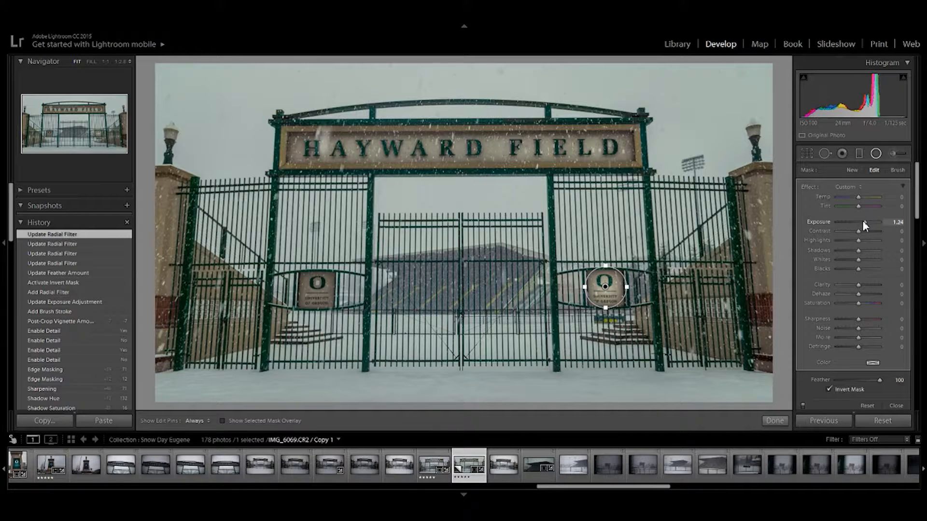
{"action": "left_click_drag", "start_coordinate": [605, 287], "coordinate": [316, 292]}
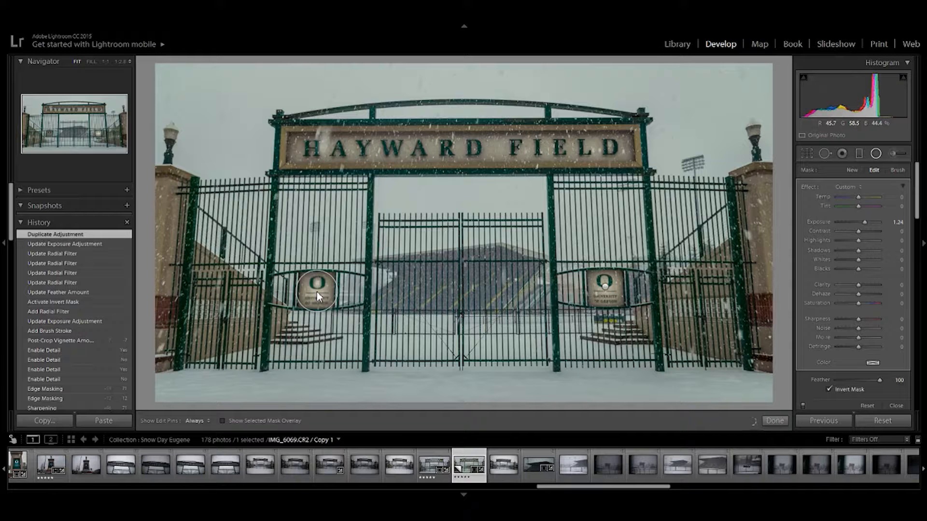
{"action": "left_click", "coordinate": [317, 292]}
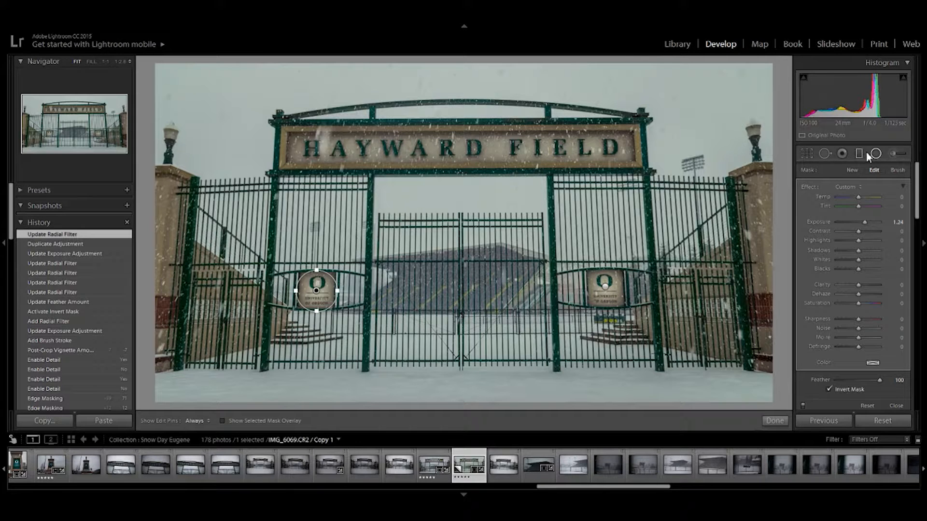
- Add an inverted radial filter with feather 100 and exposure 3.08 over the right lamp, and duplicate it onto the left lamp
{"action": "left_click_drag", "start_coordinate": [756, 140], "coordinate": [772, 131]}
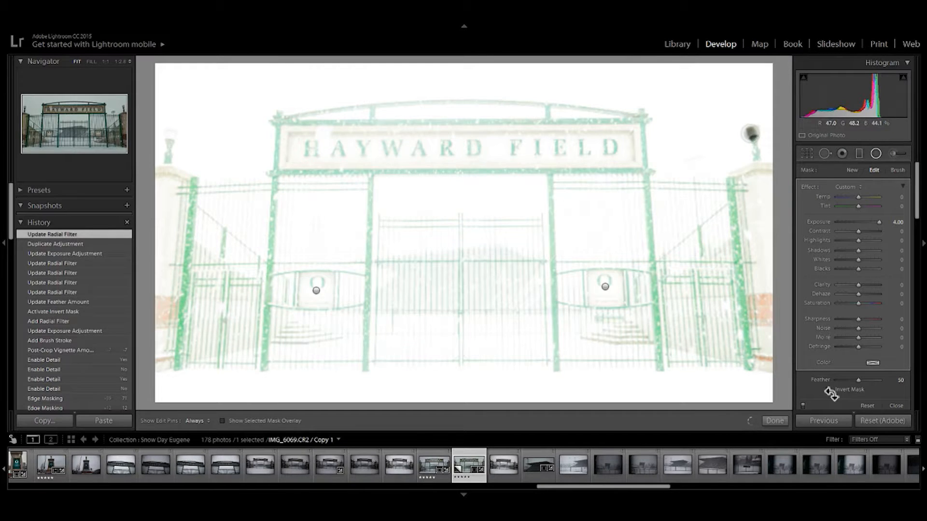
{"action": "left_click", "coordinate": [830, 390]}
{"action": "left_click_drag", "start_coordinate": [858, 380], "coordinate": [880, 381]}
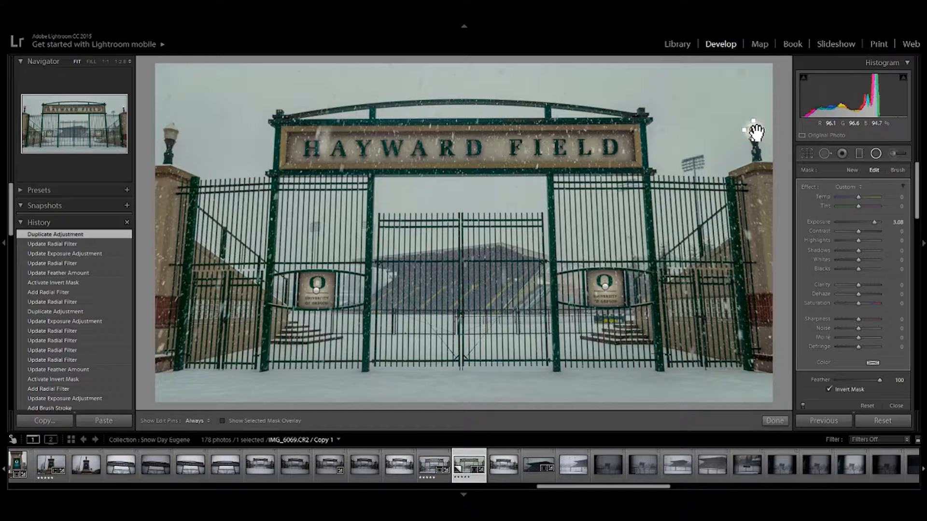
{"action": "left_click_drag", "start_coordinate": [756, 131], "coordinate": [172, 141]}
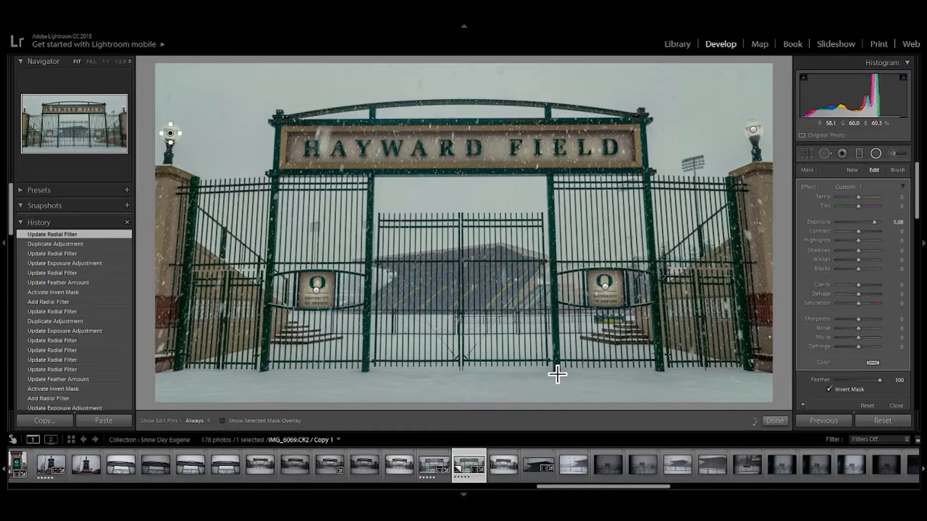
{"action": "key", "text": "shift+m"}
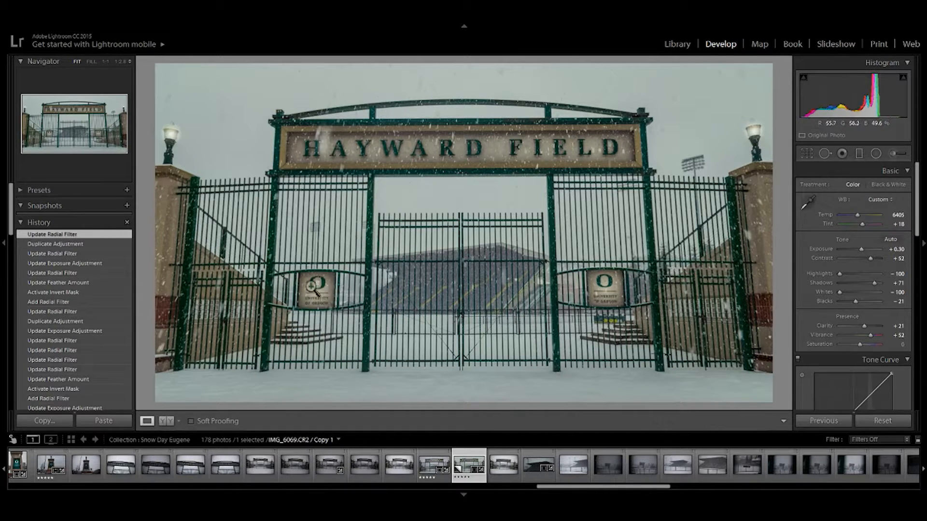
- Heal the bright spot inside the O on the left University of Oregon sign with spot removals of size 35 and 49
{"action": "left_click", "coordinate": [319, 290]}
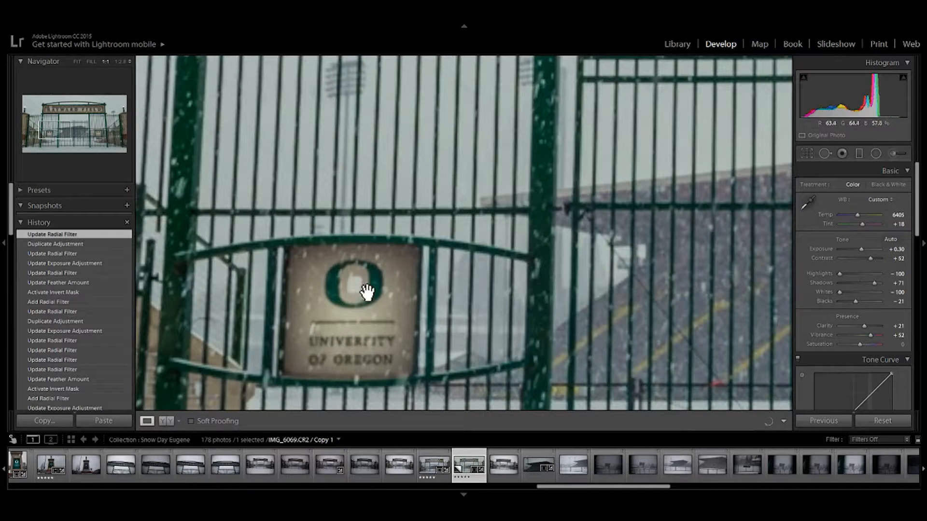
{"action": "left_click_drag", "start_coordinate": [456, 338], "coordinate": [451, 277]}
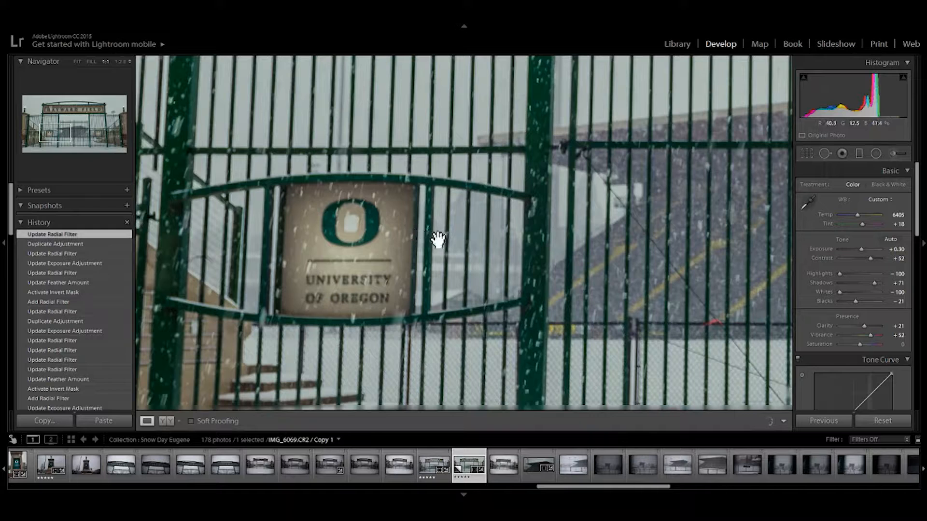
{"action": "left_click", "coordinate": [825, 154]}
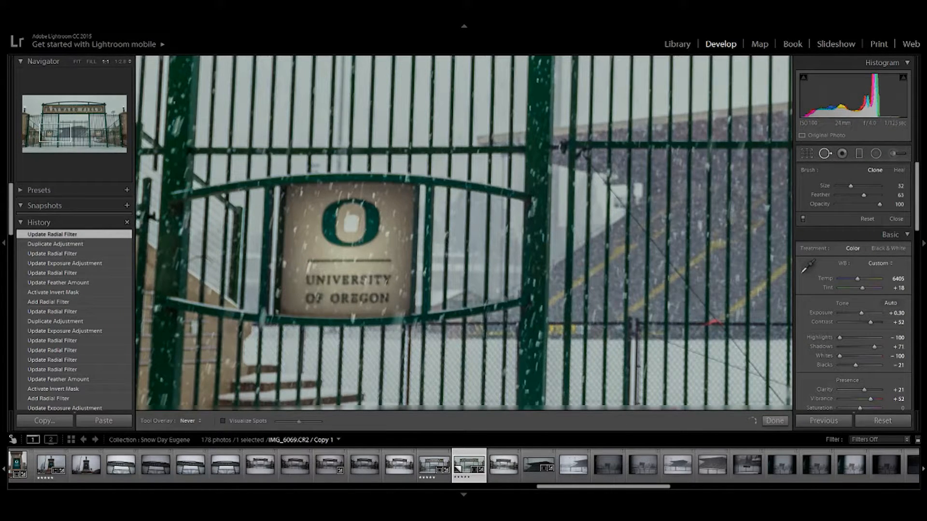
{"action": "left_click", "coordinate": [898, 170]}
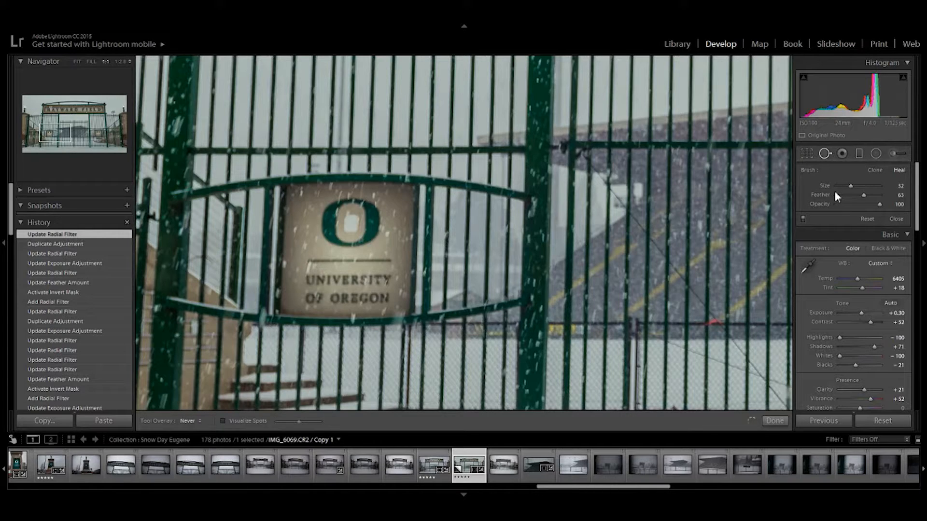
{"action": "scroll", "coordinate": [464, 233], "scroll_direction": "down", "scroll_amount": 3}
{"action": "scroll", "coordinate": [464, 233], "scroll_direction": "up", "scroll_amount": 5}
{"action": "left_click", "coordinate": [351, 224]}
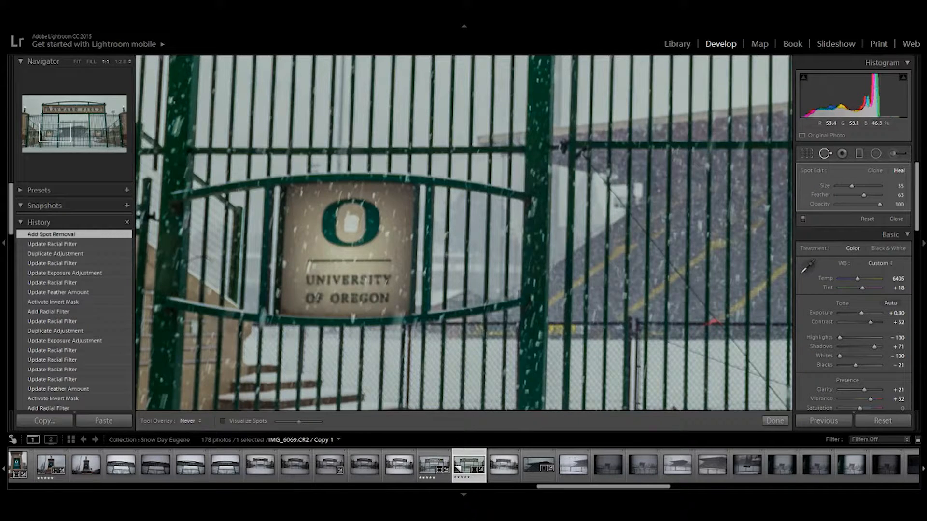
{"action": "scroll", "coordinate": [357, 235], "scroll_direction": "up", "scroll_amount": 3}
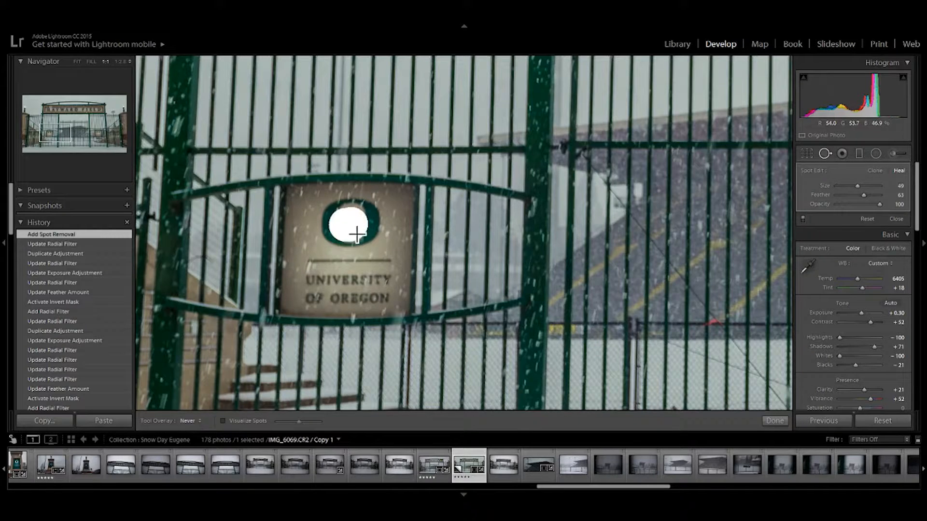
{"action": "left_click", "coordinate": [357, 235]}
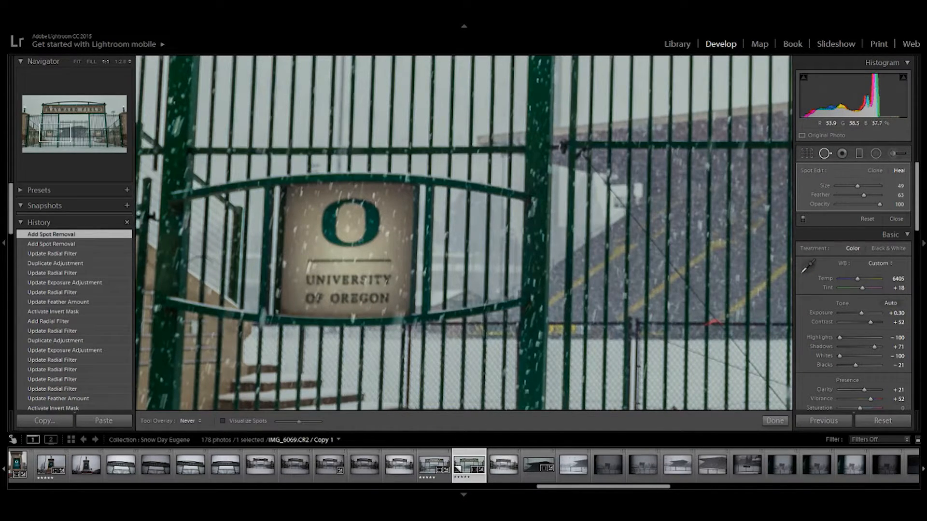
{"action": "left_click", "coordinate": [775, 421]}
{"action": "left_click", "coordinate": [517, 317]}
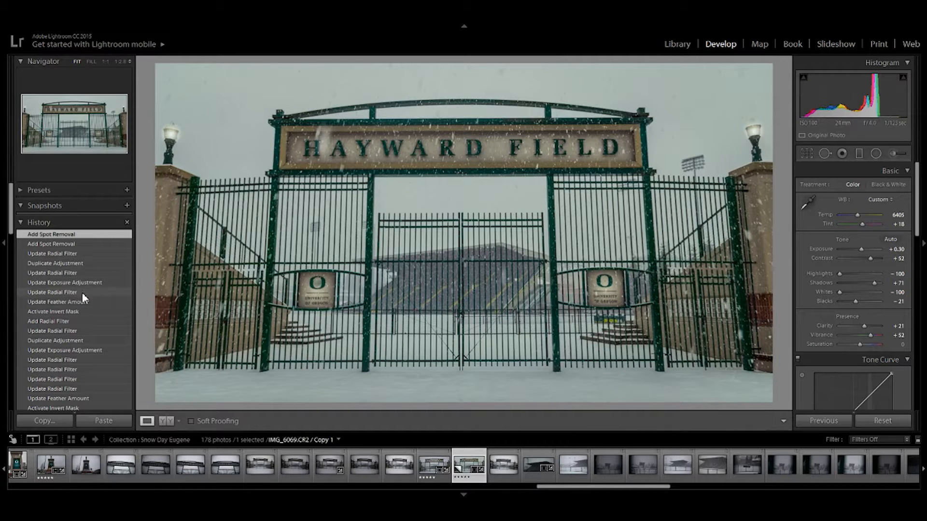
- Compare the finished photo with the Reset Settings history state, and return to the latest spot removal state
{"action": "scroll", "coordinate": [82, 292], "scroll_direction": "down", "scroll_amount": 10}
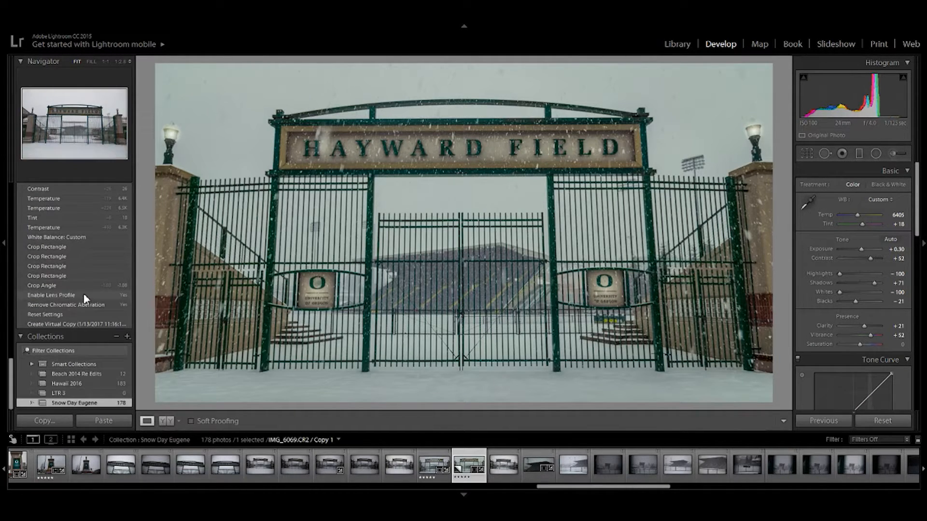
{"action": "left_click", "coordinate": [68, 314]}
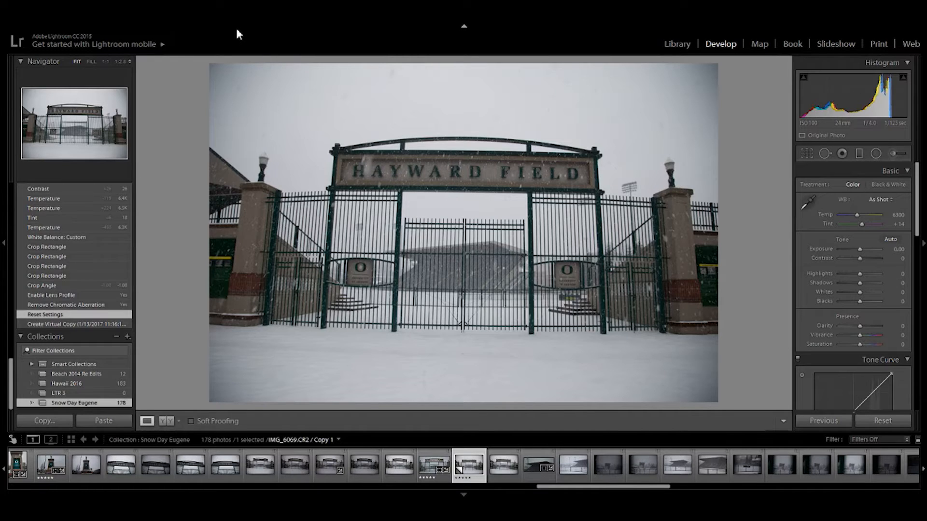
{"action": "key", "text": "ctrl+z"}
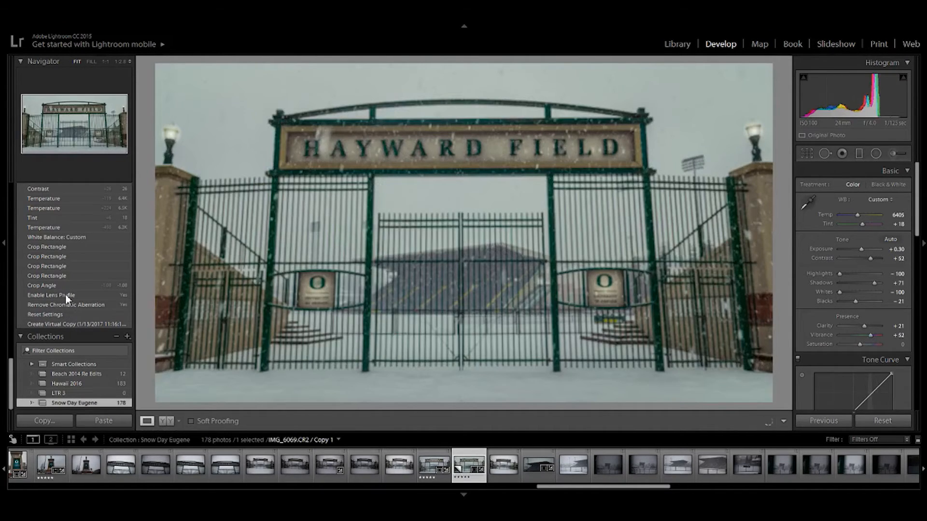
{"action": "scroll", "coordinate": [65, 294], "scroll_direction": "up", "scroll_amount": 10}
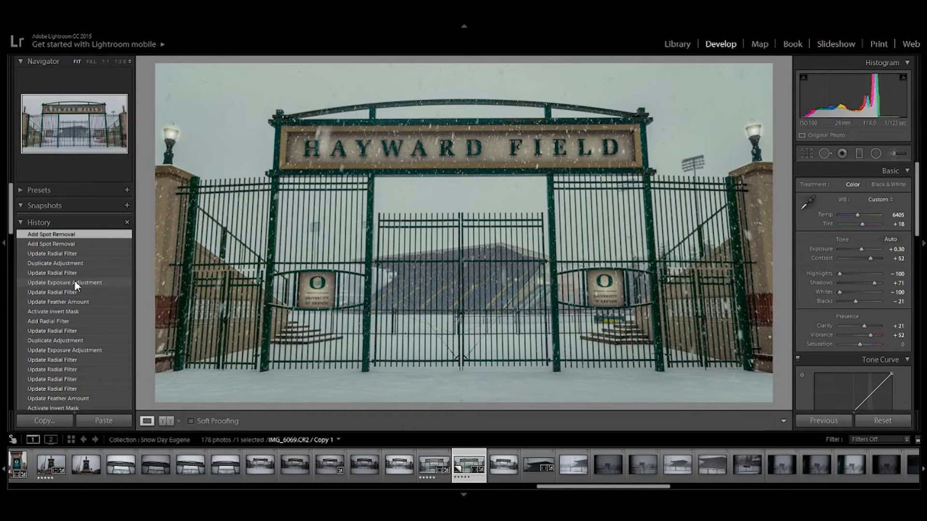